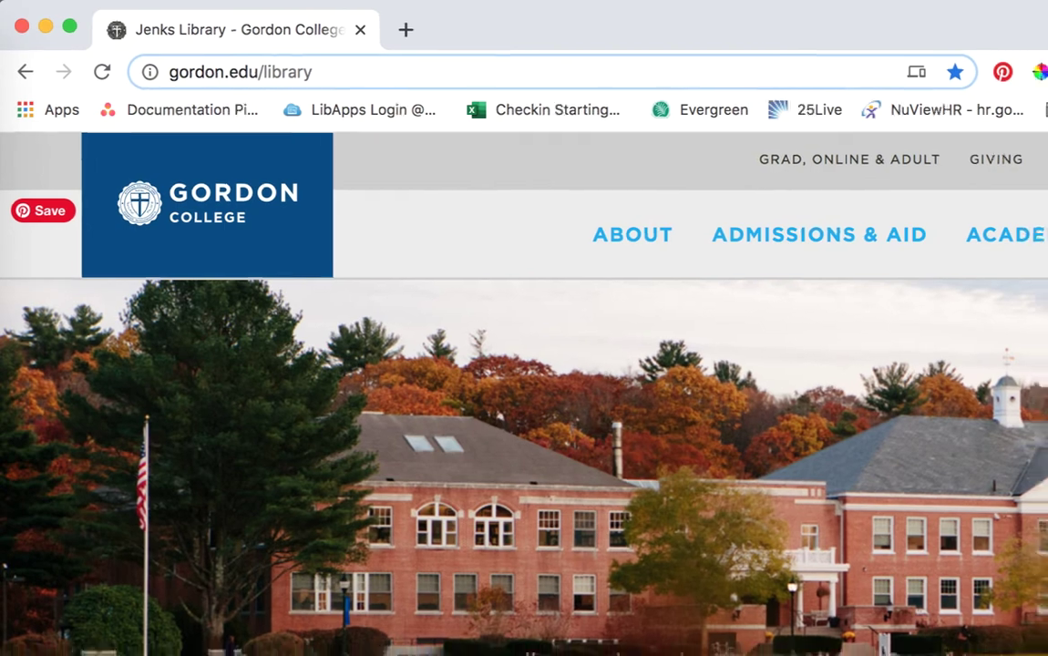
Step: On the Jenks Library site, switch the search to Databases and enter 'pyscinfo'
scroll(301, 221, down, 10)
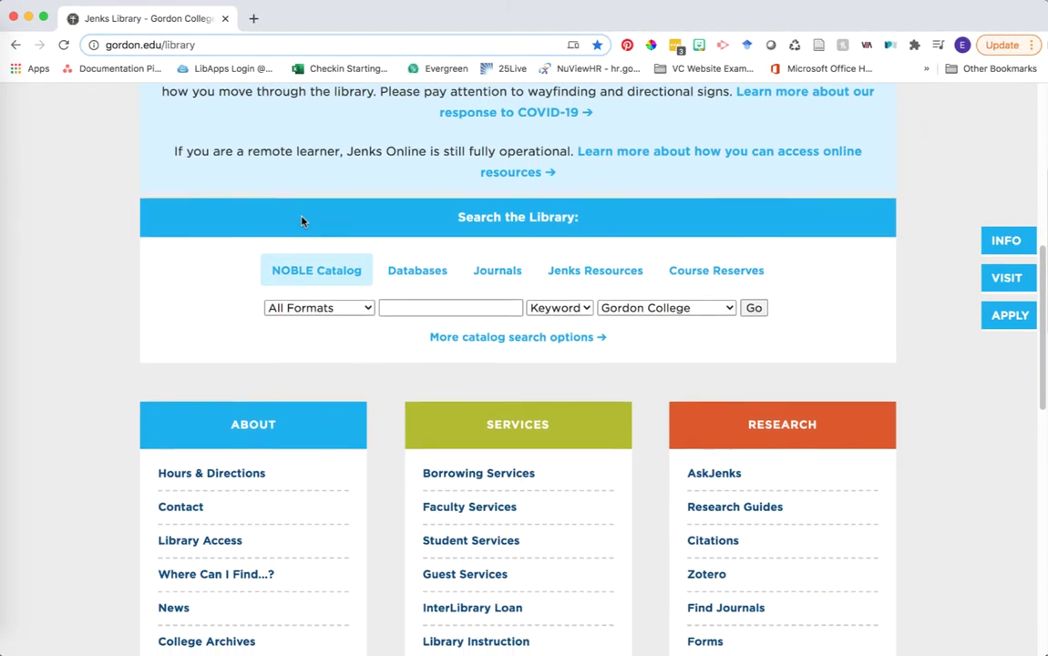
scroll(301, 219, down, 1)
click(392, 255)
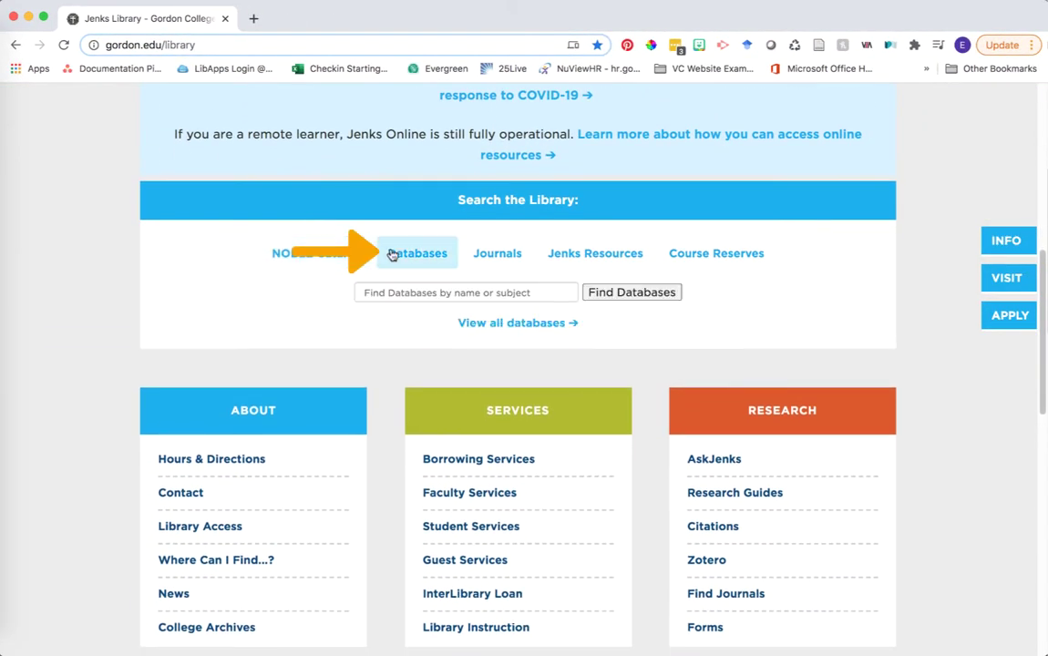
click(436, 293)
text(p)
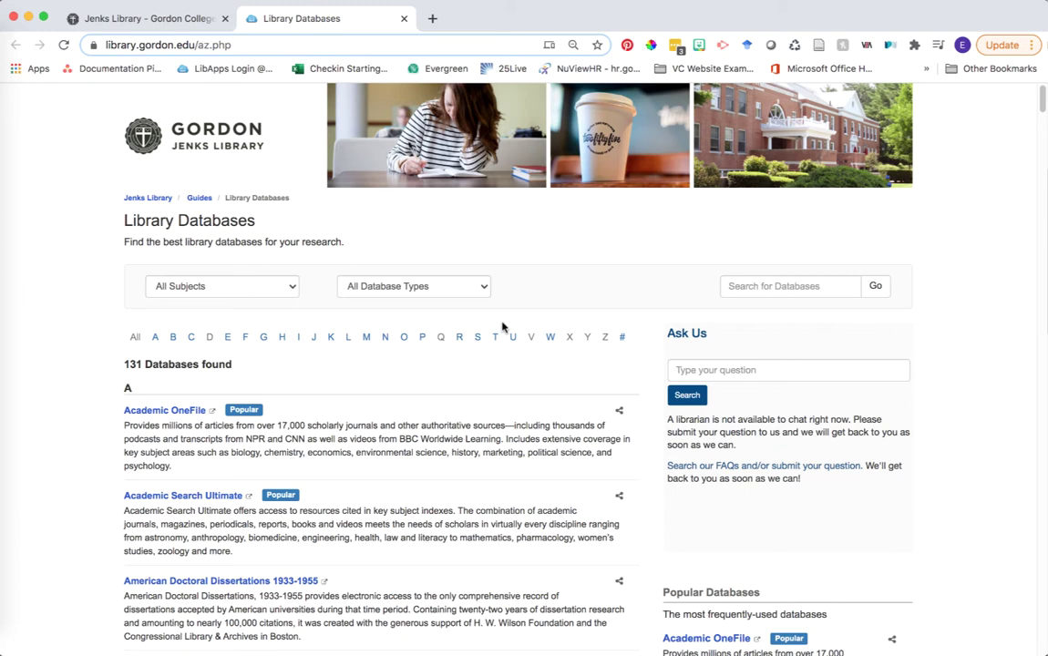
Step: Filter the A-Z Database List to the Psychology subject and scroll down to the Best Bets
click(254, 288)
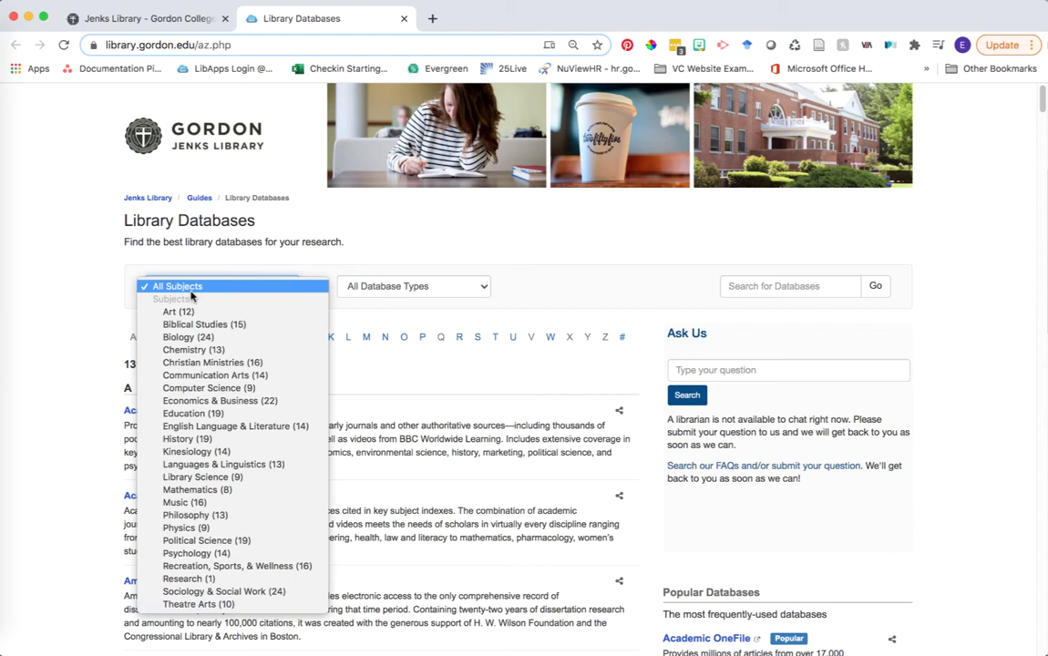
click(199, 555)
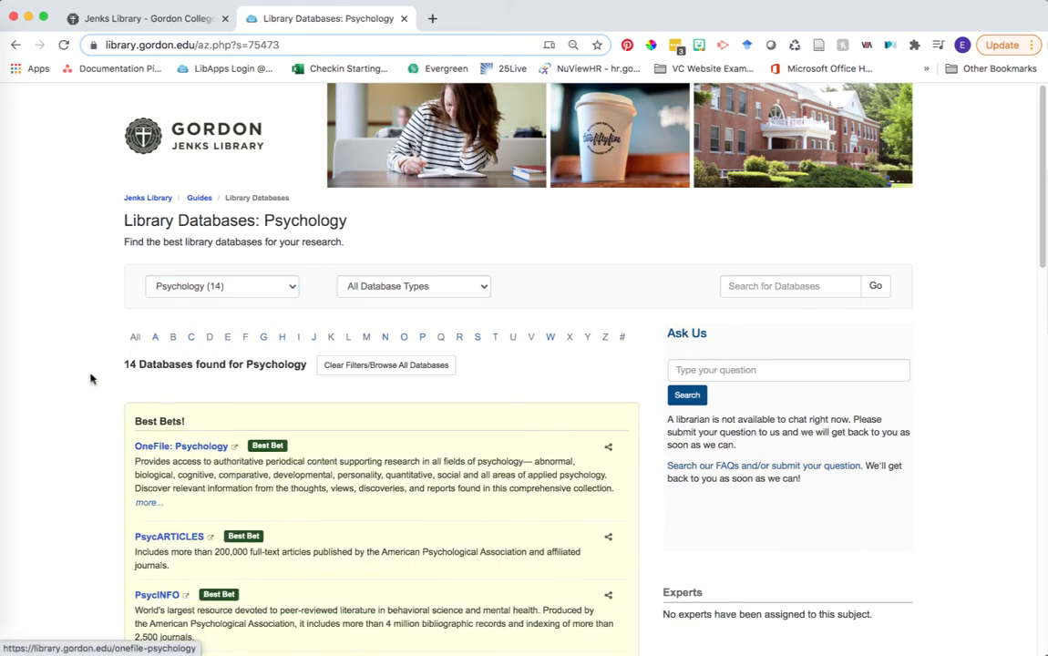
scroll(89, 375, down, 5)
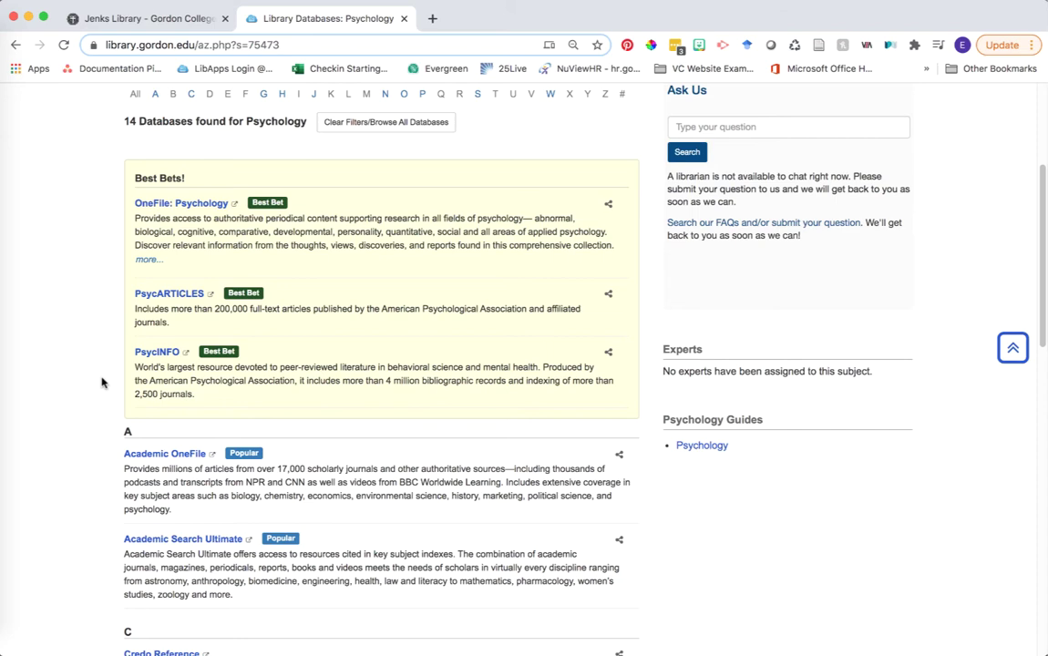
Step: Open PsycINFO from the Best Bets and look over the Advanced Search options
click(158, 356)
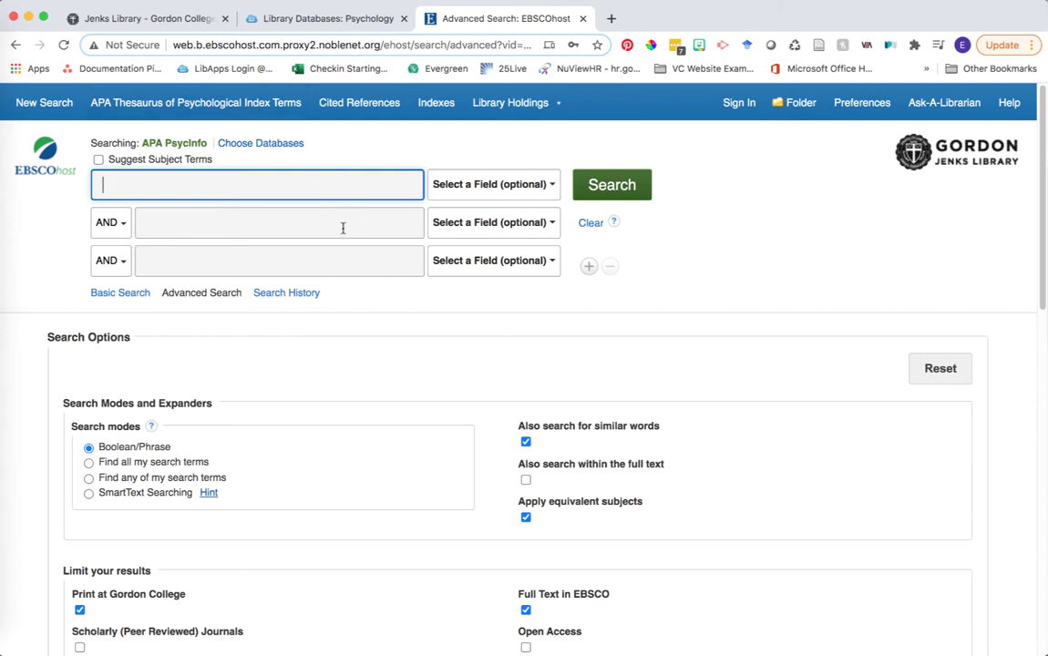
scroll(349, 342, down, 1)
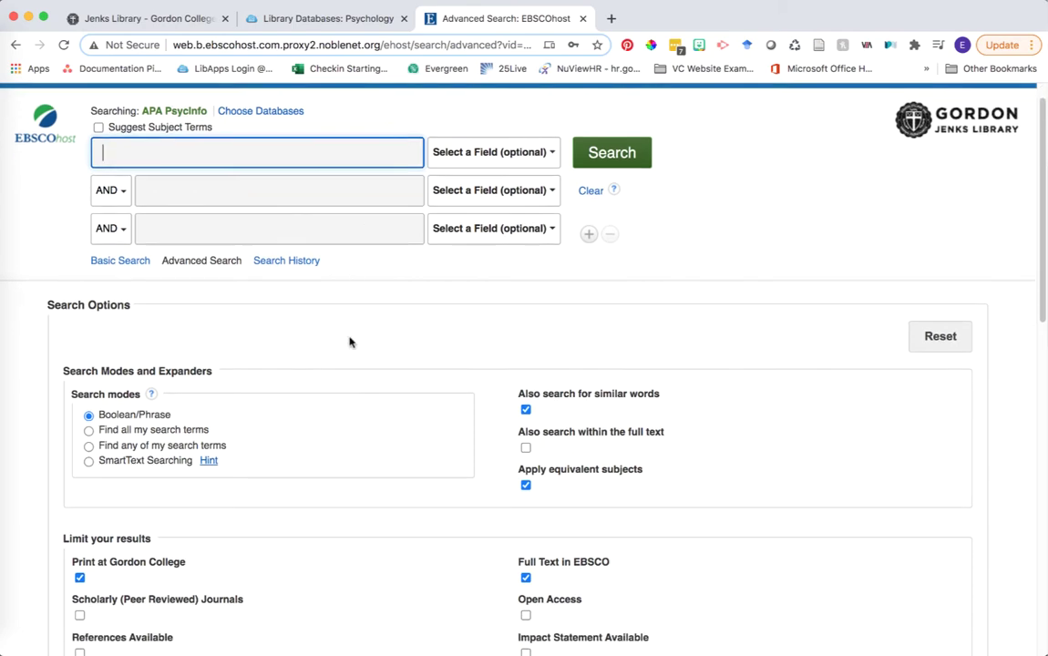
scroll(349, 342, down, 5)
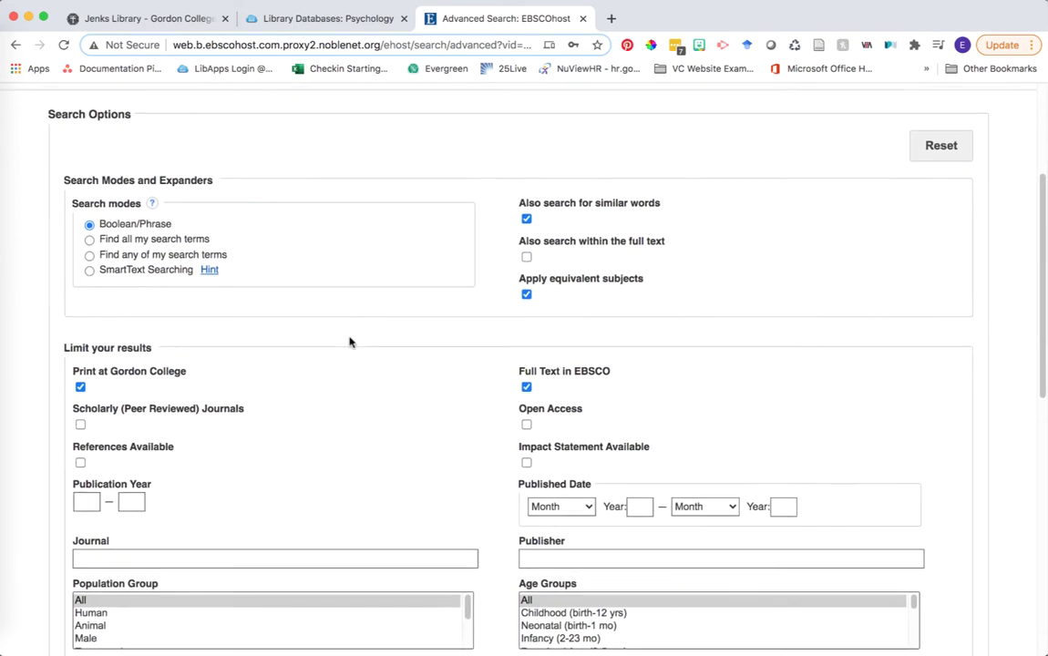
scroll(349, 342, down, 2)
scroll(349, 342, up, 1)
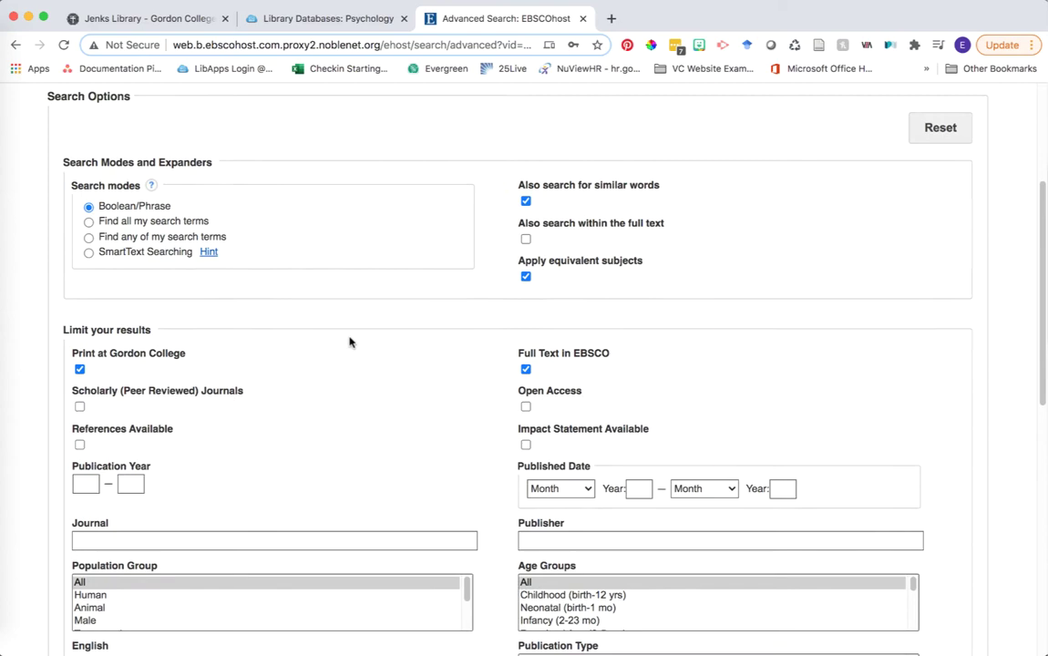
scroll(349, 341, down, 1)
scroll(349, 341, up, 4)
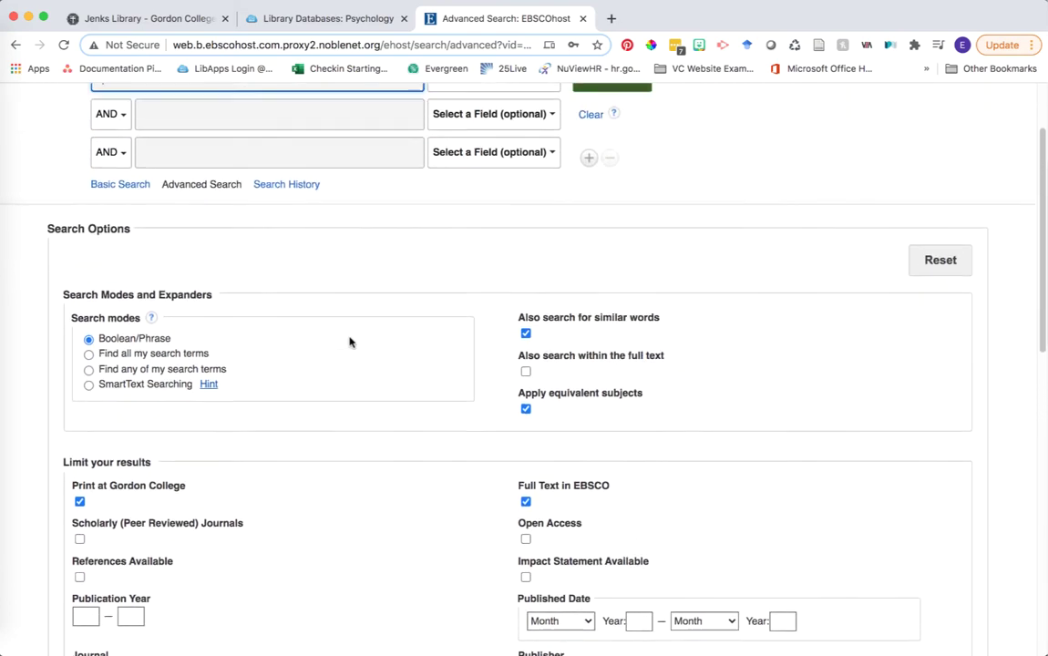
scroll(349, 342, up, 3)
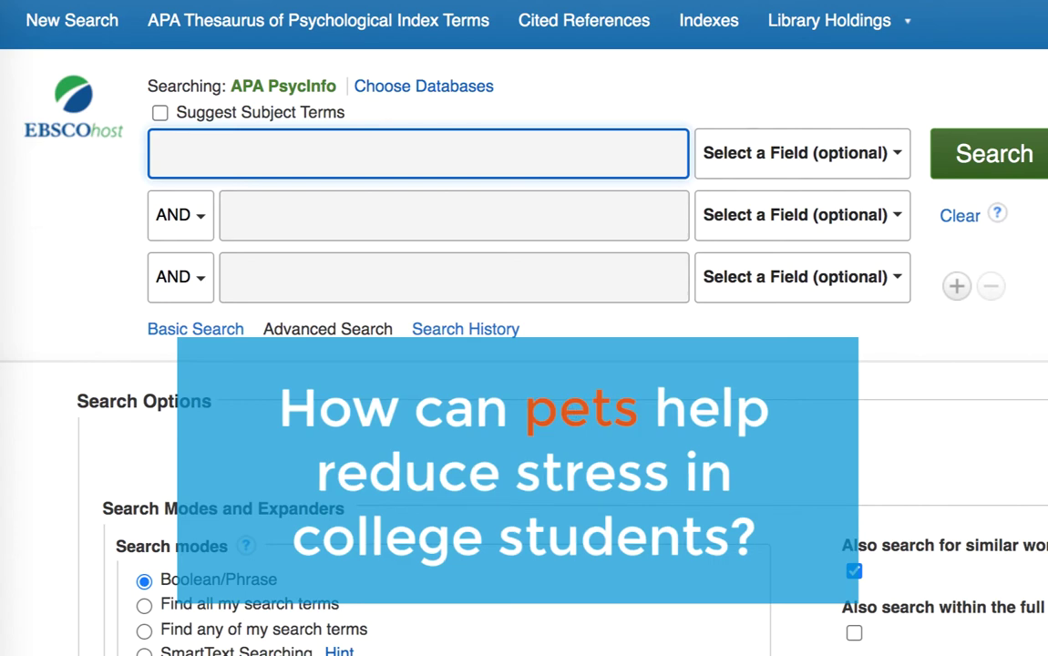
Step: Enter 'pets OR animals', 'stress' and 'college students OR university students' in the three search rows
text(pets O)
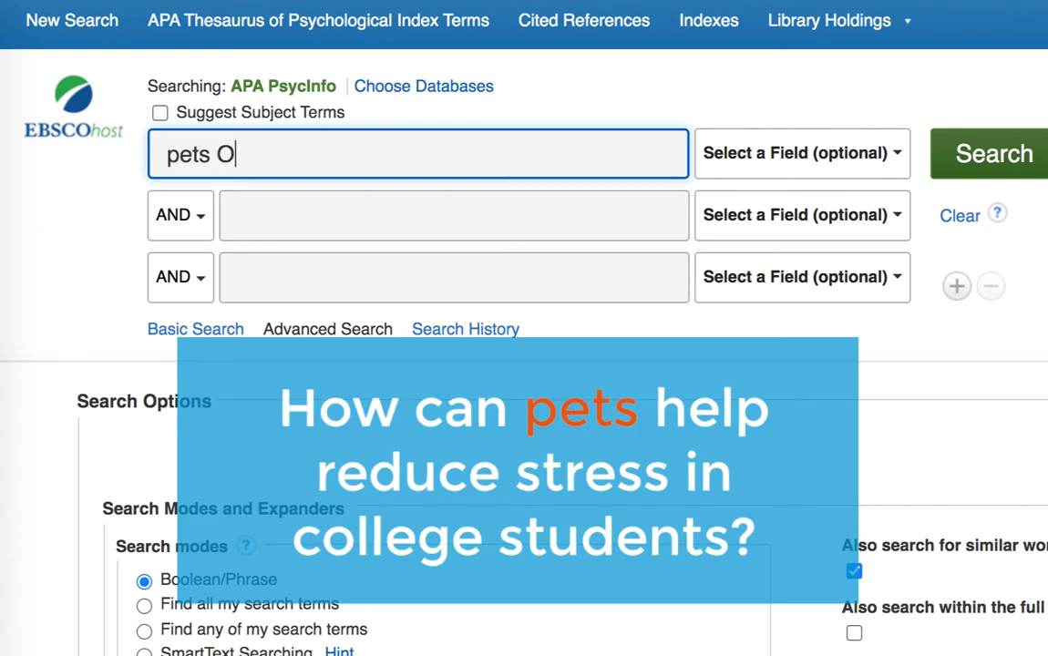
text(R animals)
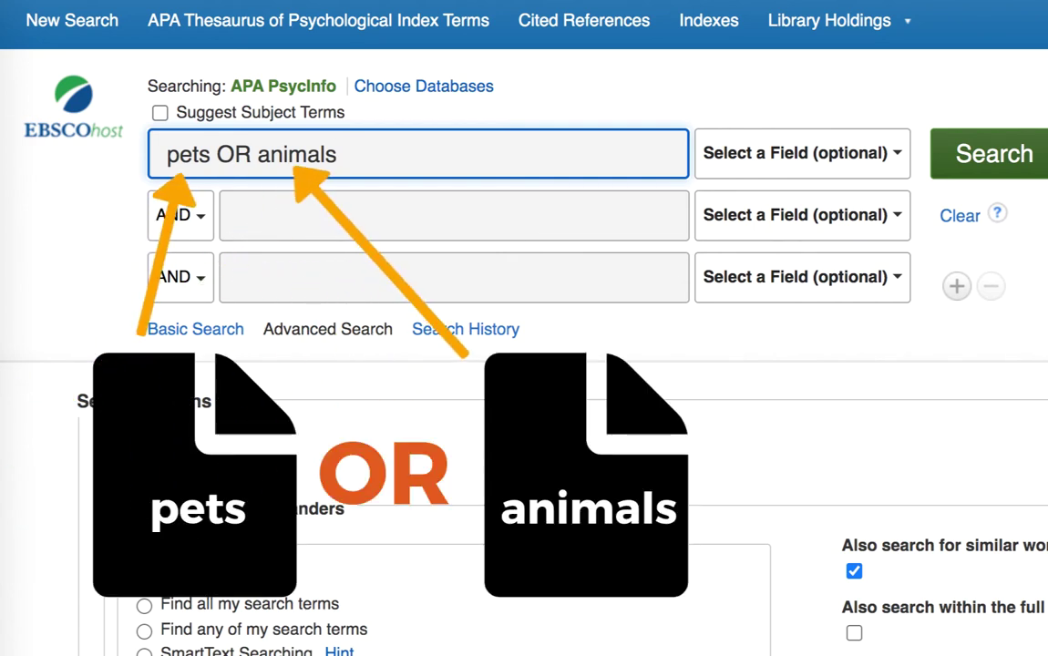
click(515, 232)
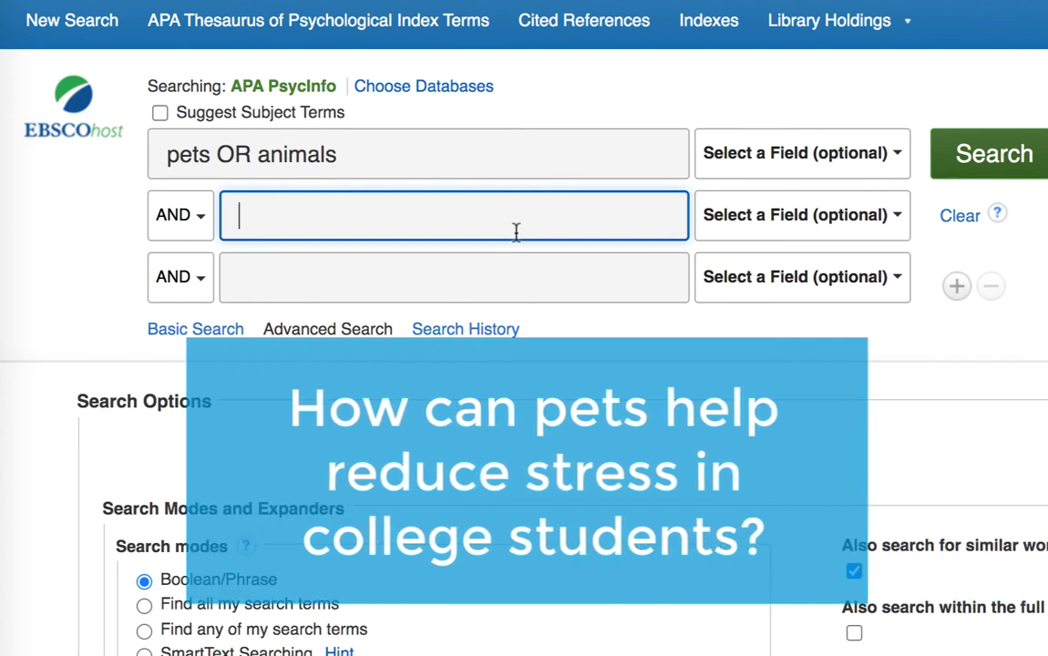
text(stress)
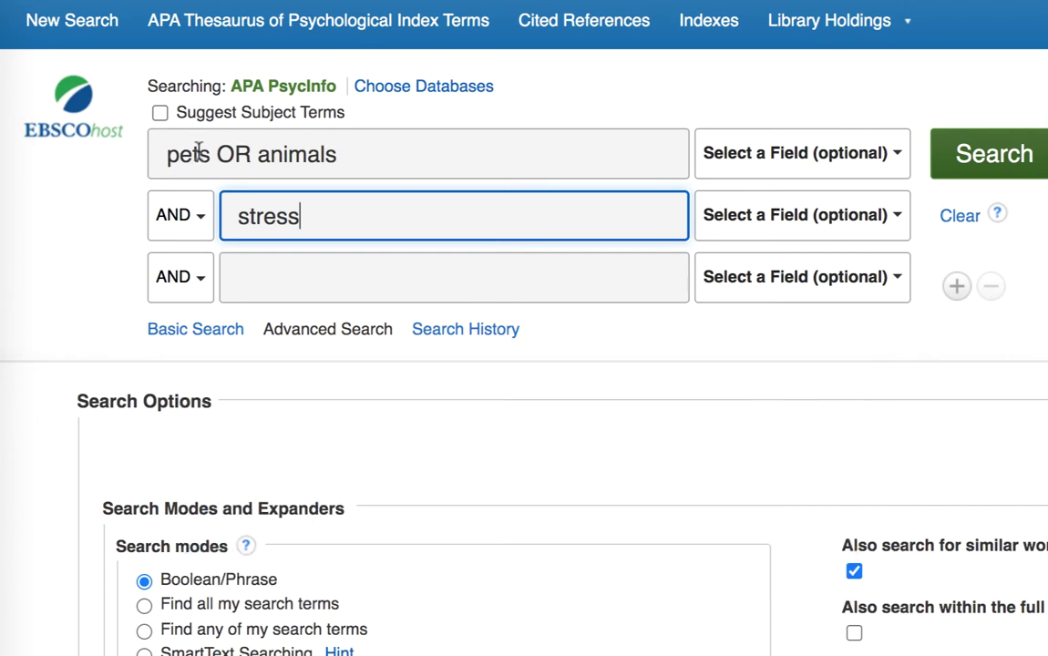
click(279, 288)
text(colege)
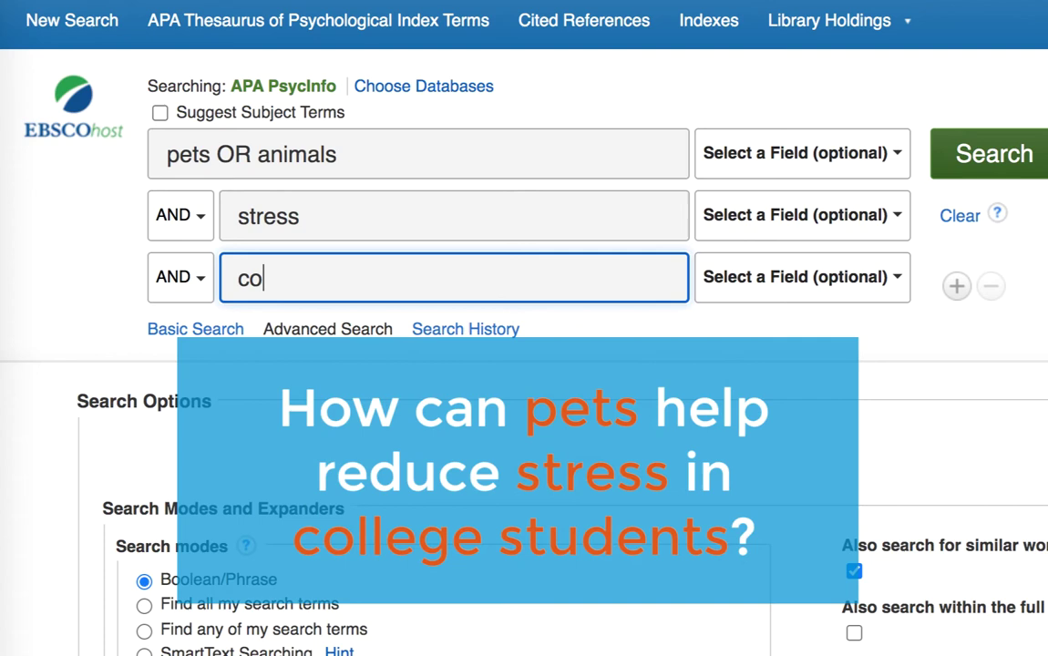
key(BackSpace)
key(BackSpace)
key(BackSpace)
text(lege students OR university students)
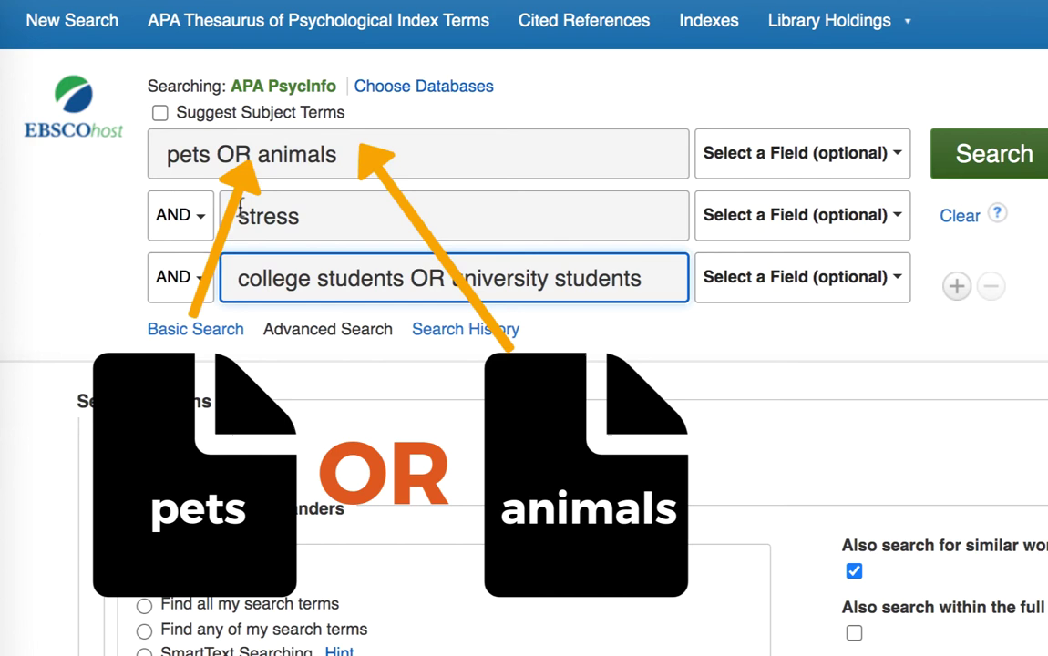
Step: Keep AND as the connector between the search rows
click(185, 225)
click(185, 225)
click(177, 193)
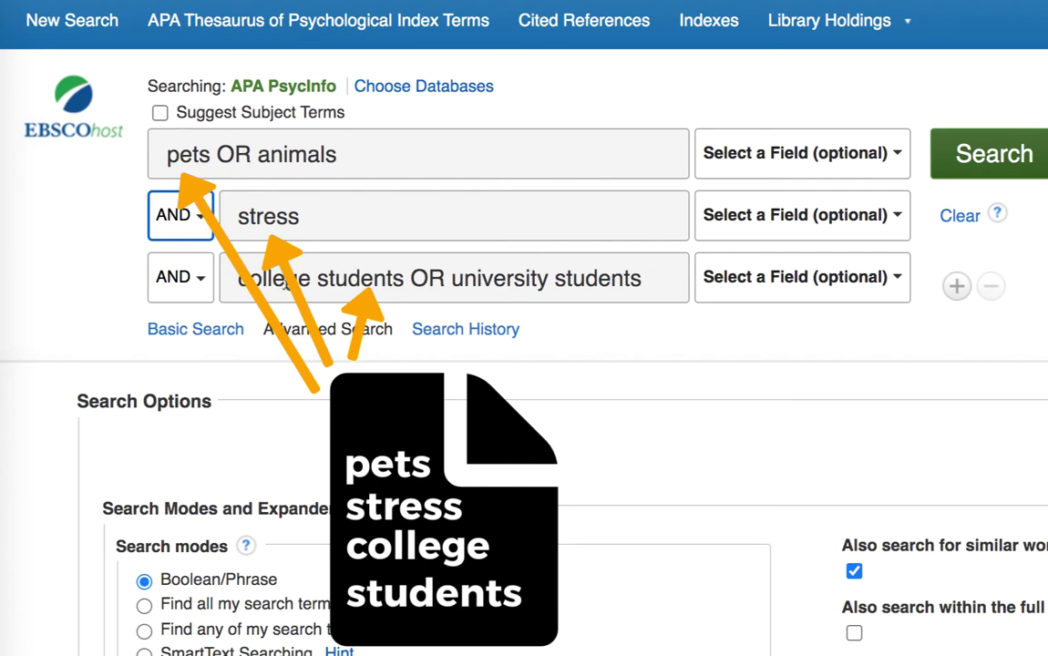
scroll(553, 428, down, 5)
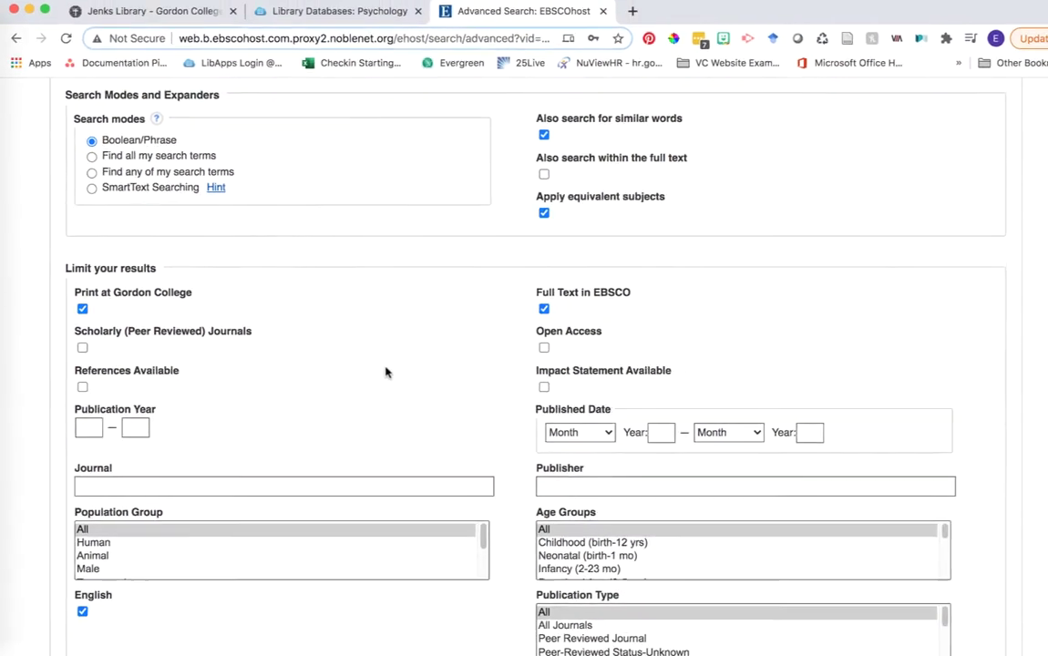
scroll(372, 367, down, 2)
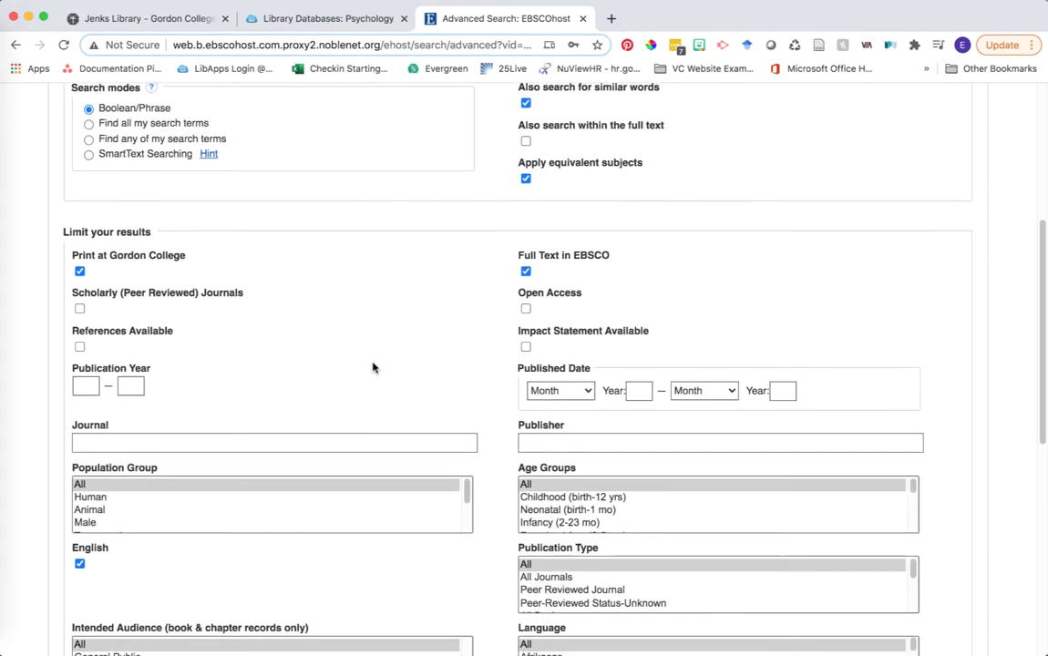
scroll(372, 367, down, 1)
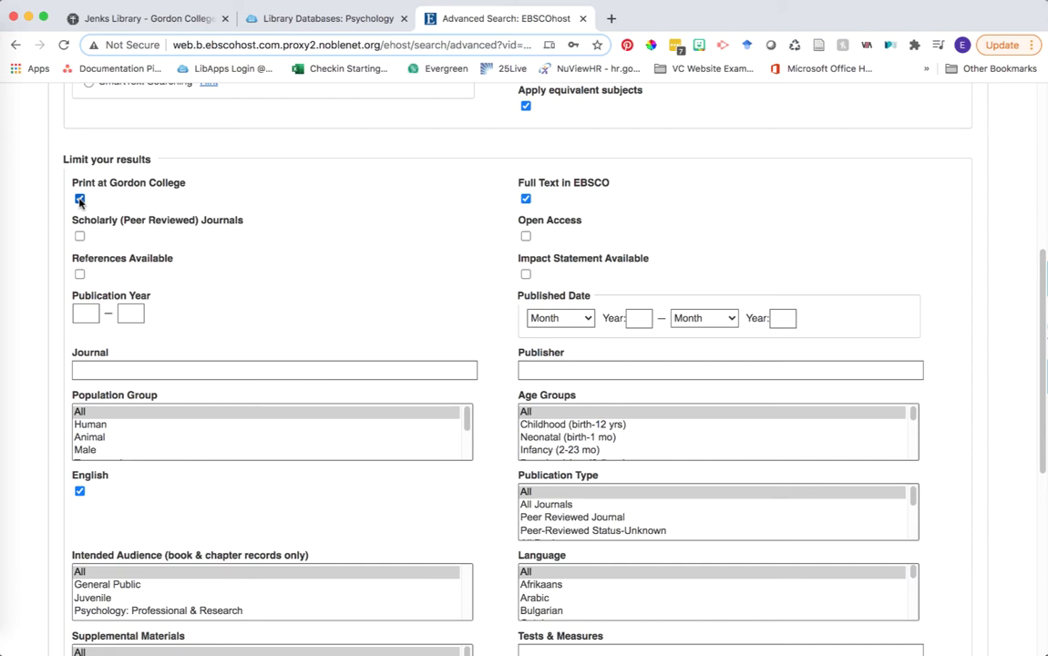
click(80, 199)
click(526, 199)
click(79, 198)
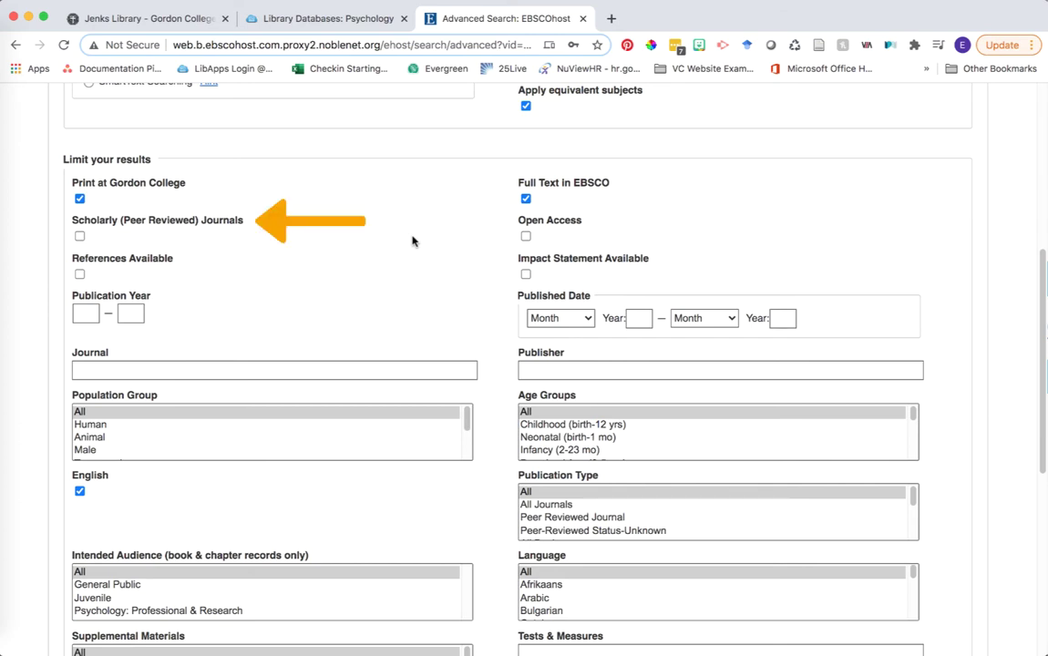
click(79, 236)
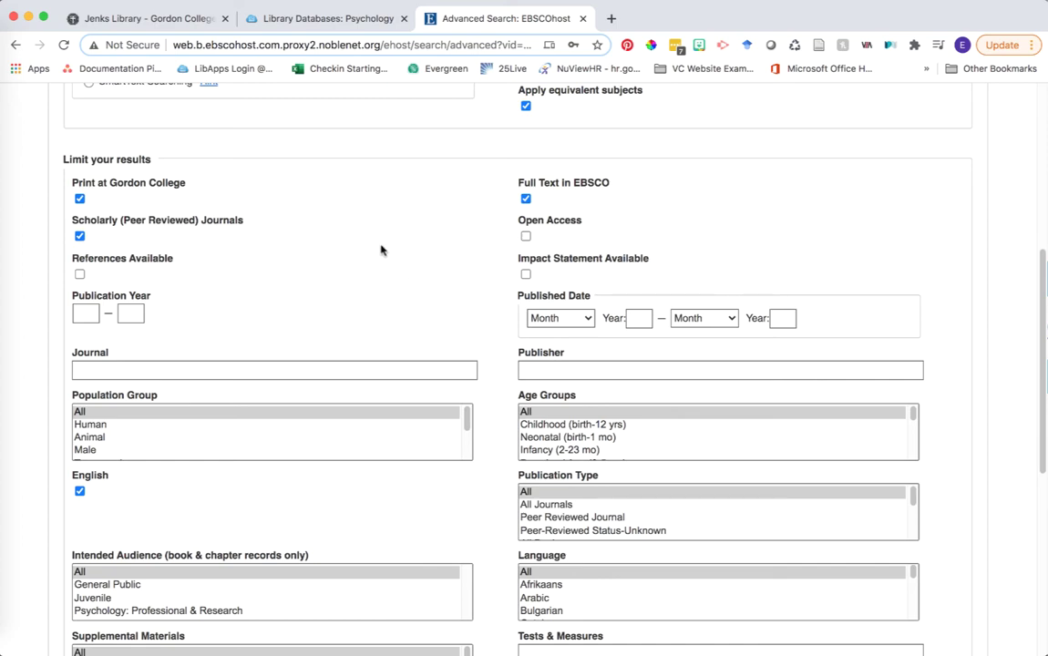
scroll(381, 249, down, 3)
scroll(380, 248, down, 1)
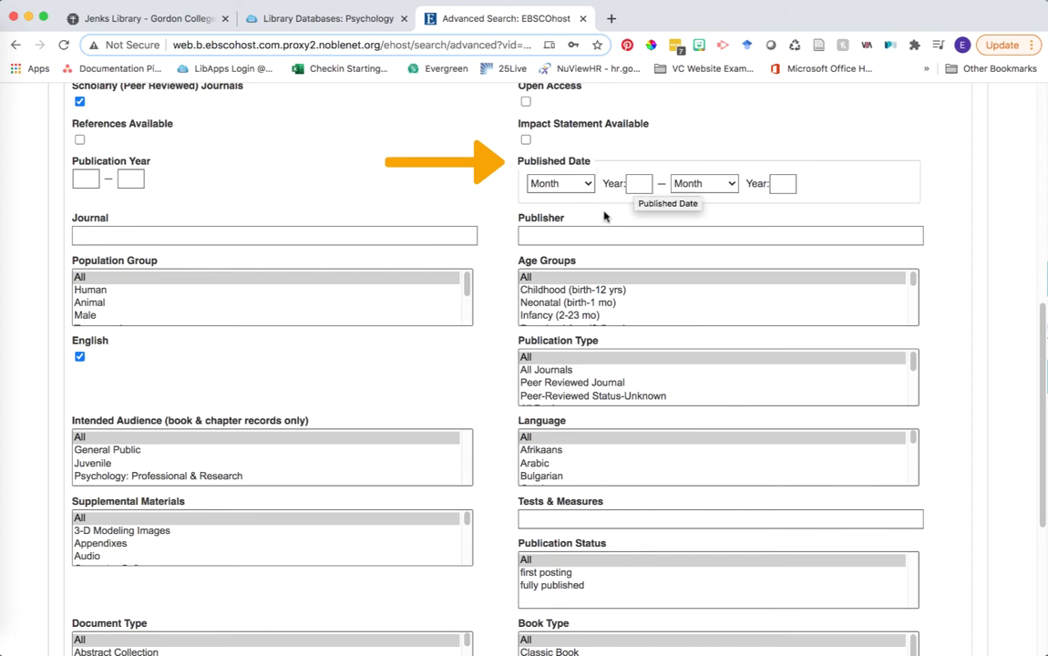
click(639, 185)
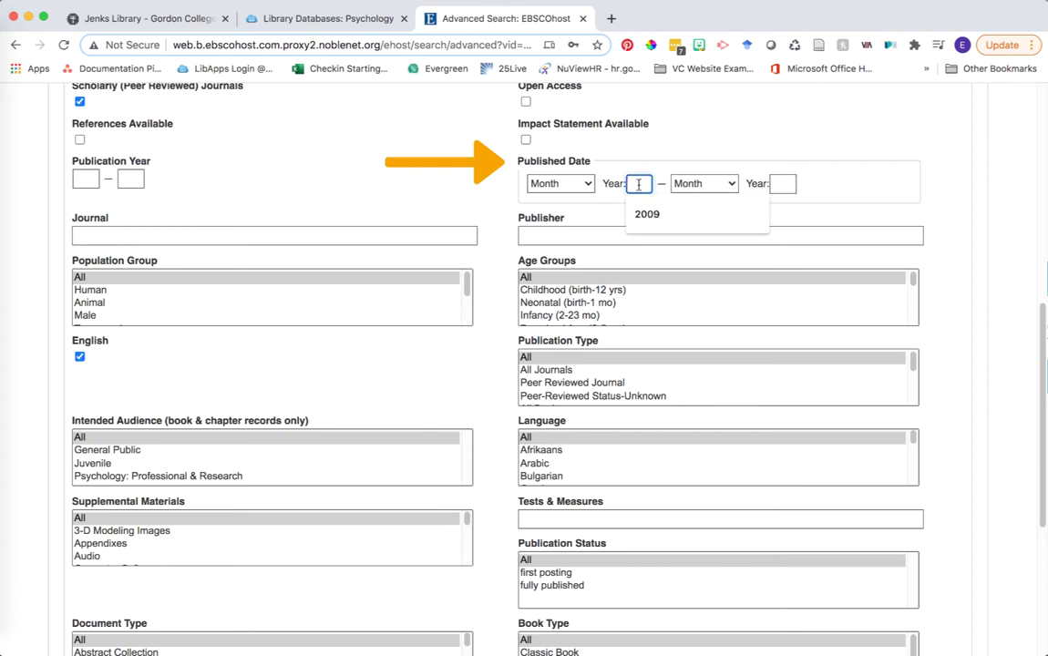
text(2011)
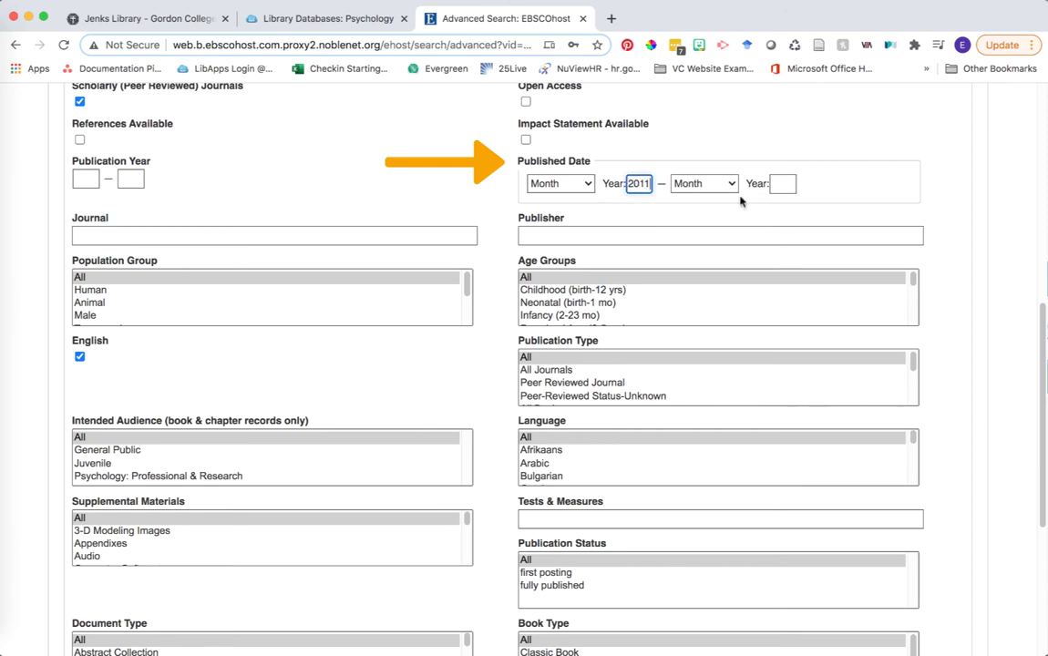
key(Tab)
text(2021)
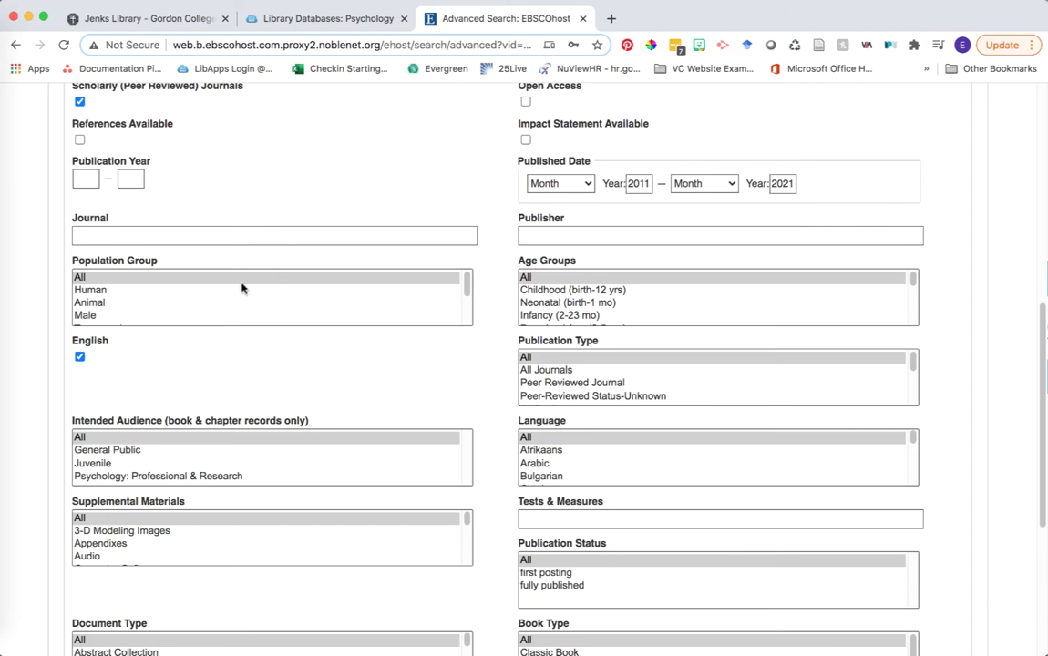
scroll(143, 288, down, 2)
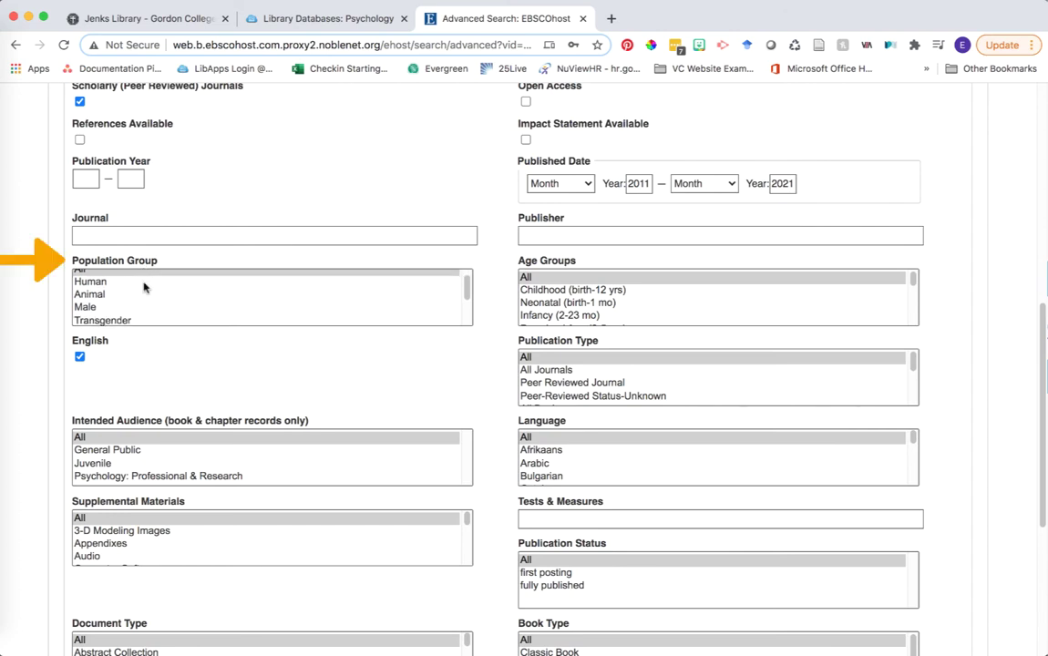
scroll(578, 283, down, 2)
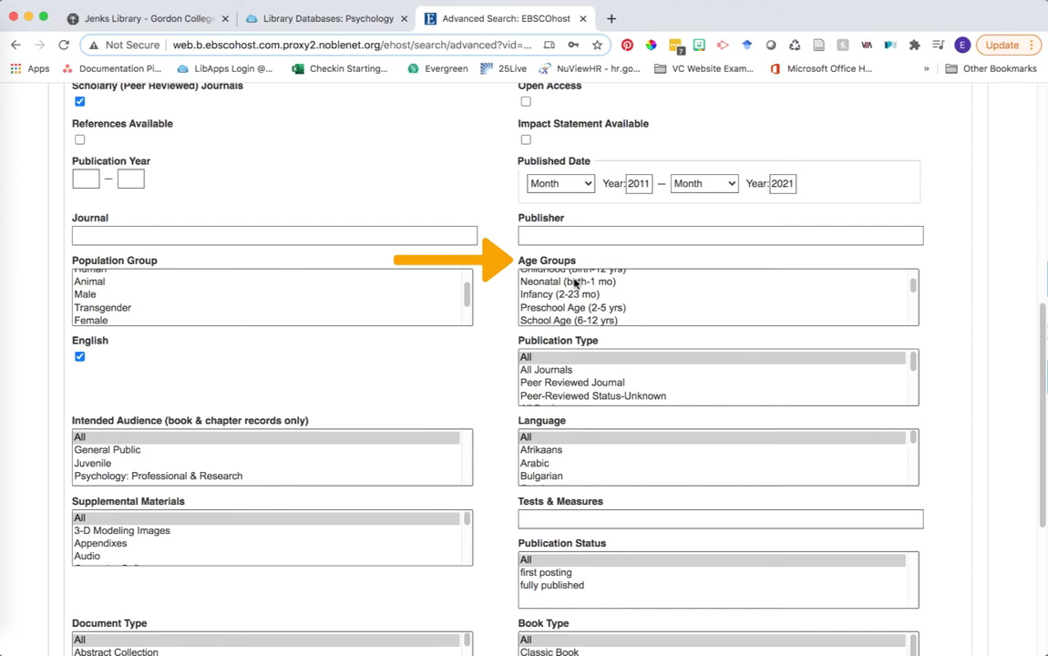
scroll(494, 289, down, 5)
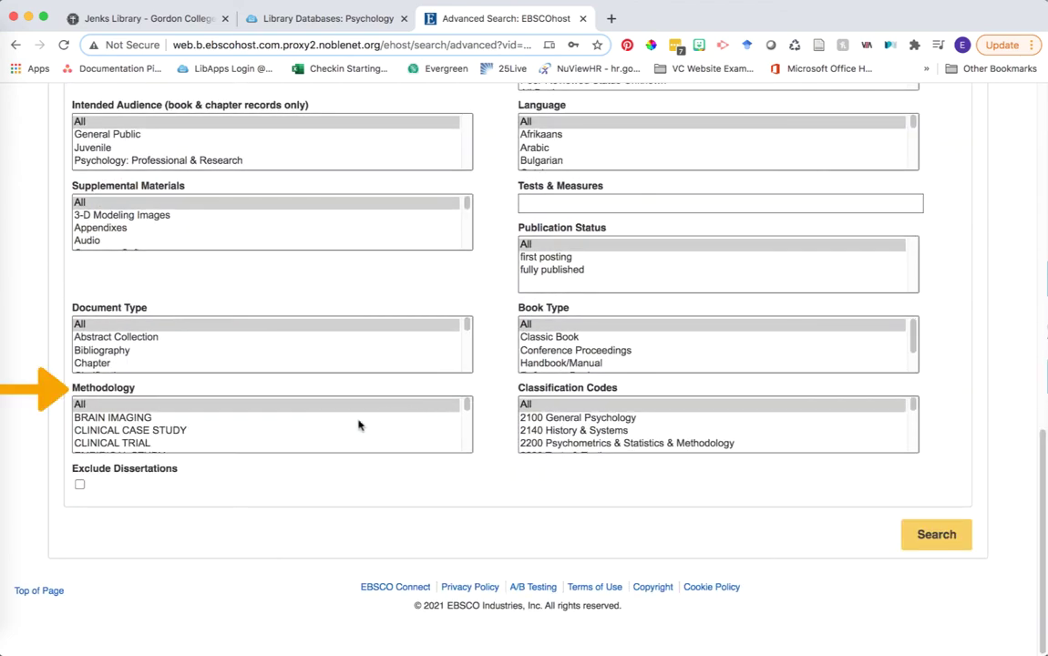
scroll(313, 421, down, 1)
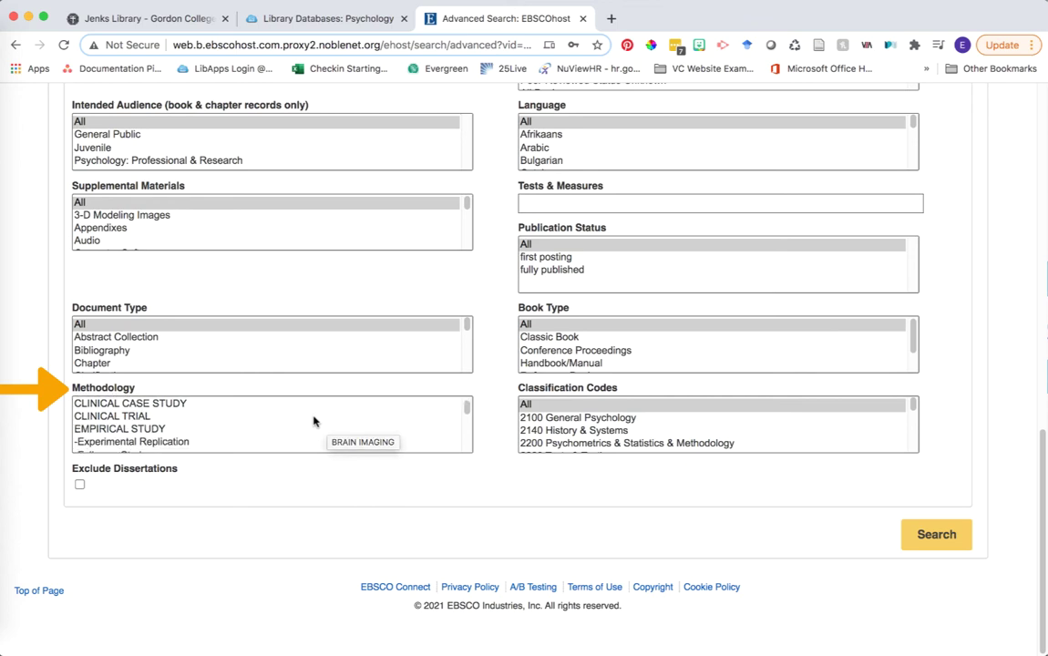
scroll(273, 422, up, 1)
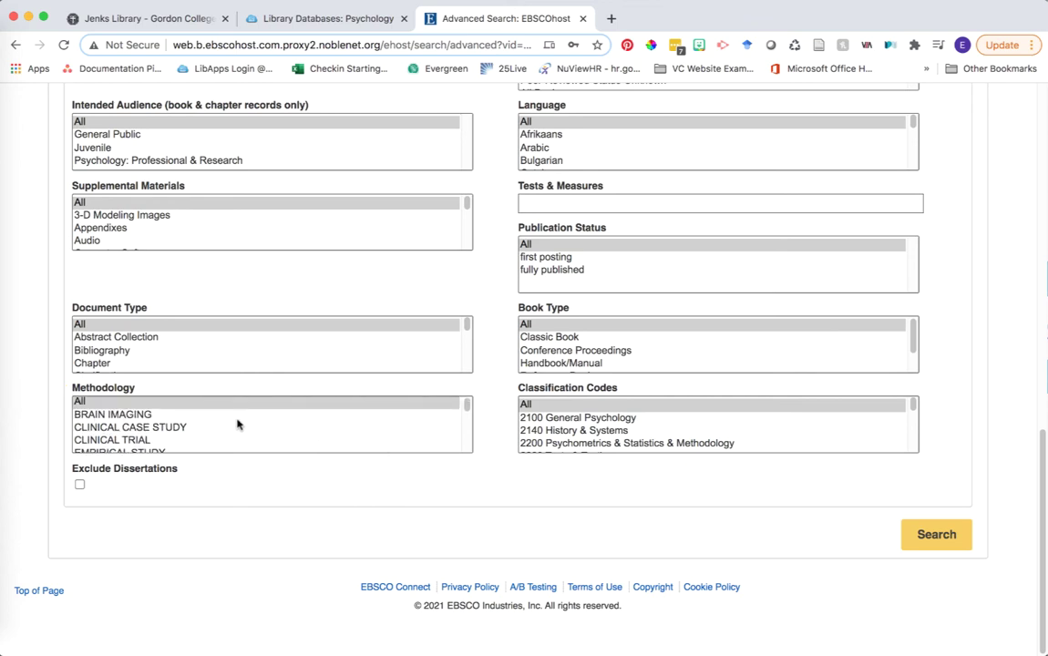
scroll(168, 437, down, 1)
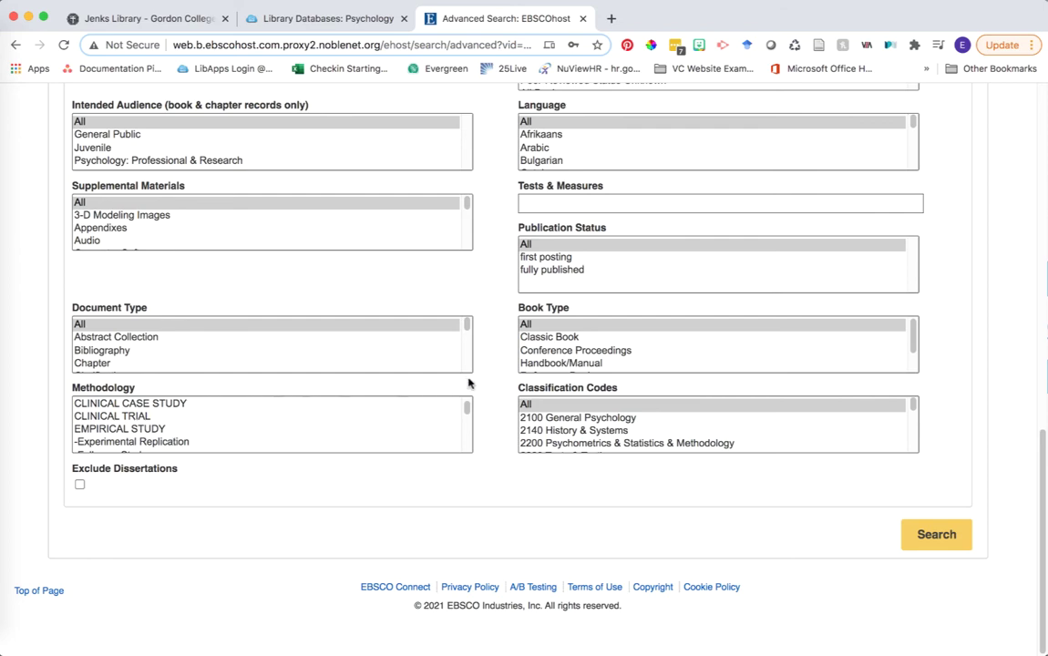
scroll(496, 392, up, 5)
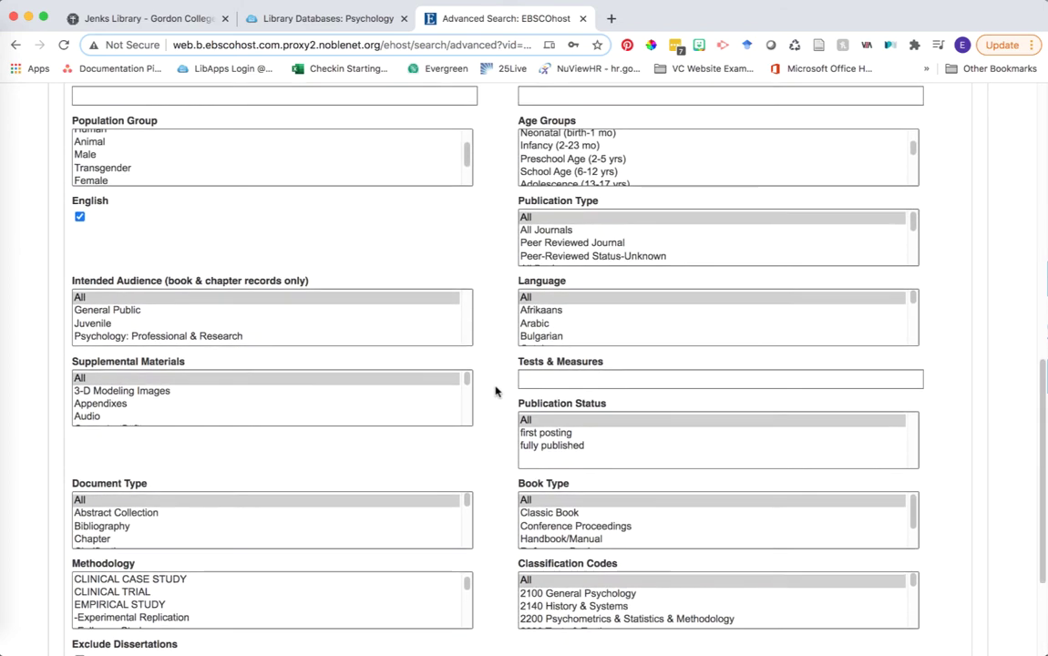
scroll(496, 392, up, 5)
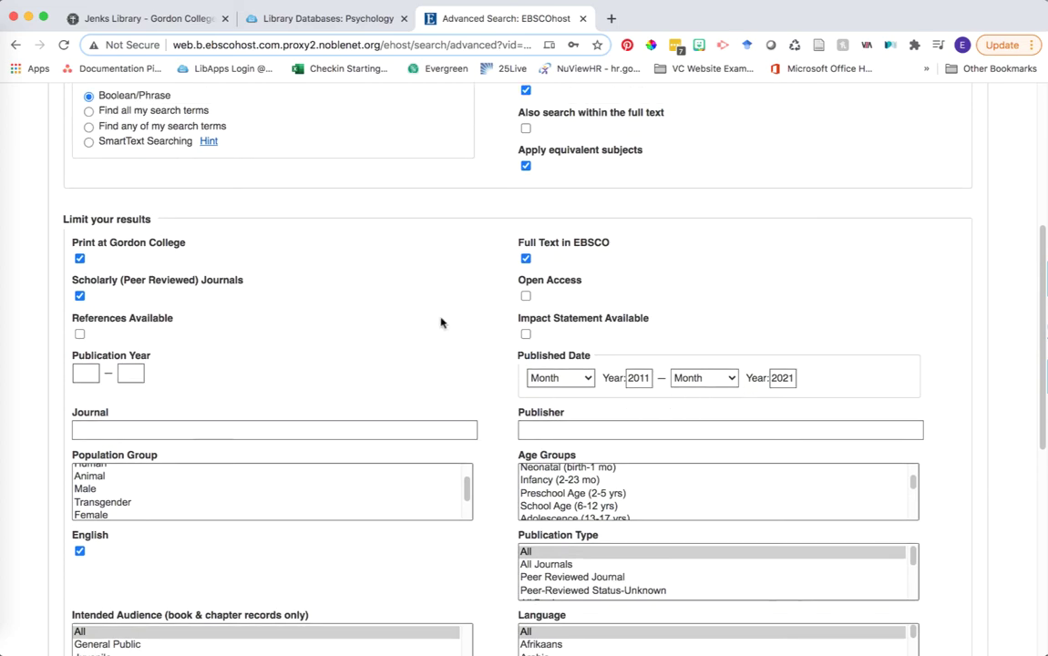
scroll(441, 322, up, 2)
scroll(441, 322, up, 2)
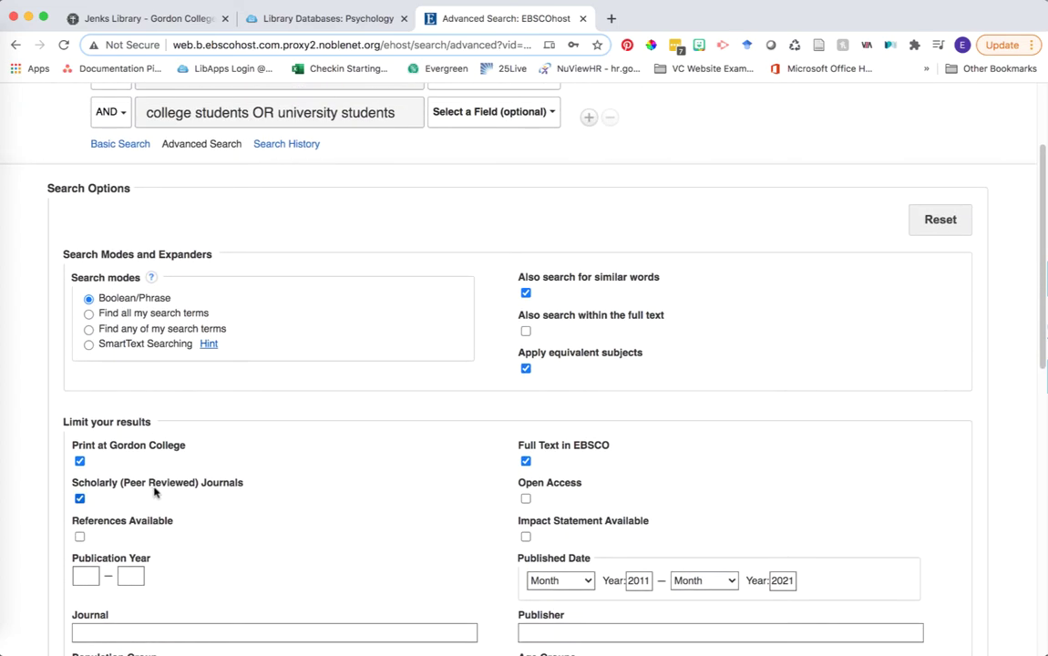
scroll(466, 462, up, 2)
scroll(466, 462, up, 2)
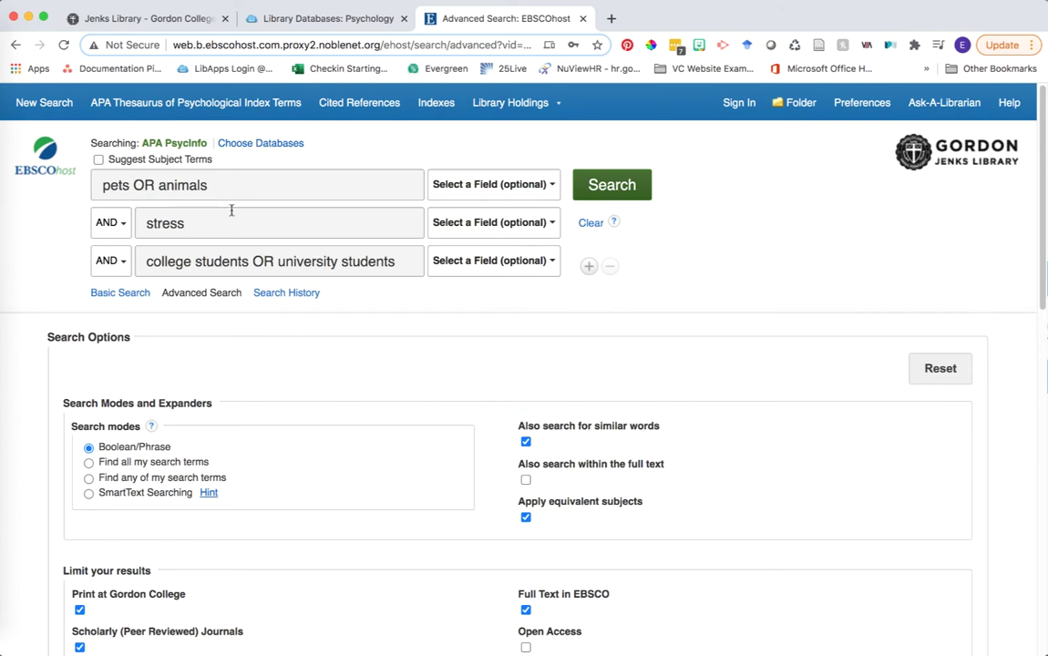
Step: Run the search and review the 23 results, highlighting the first result's subject terms
click(602, 186)
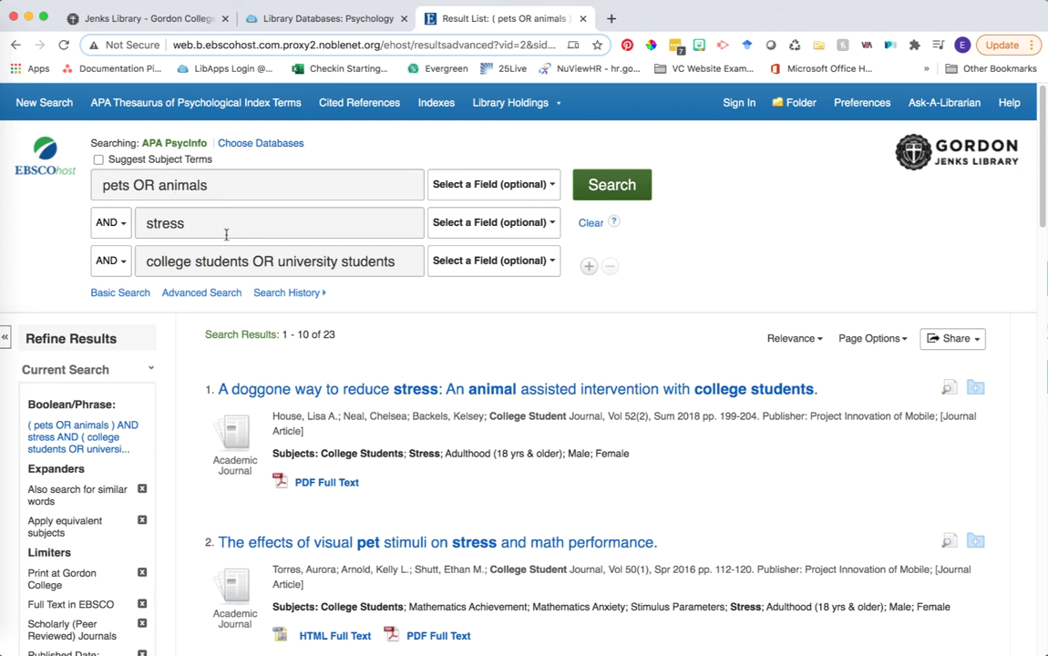
scroll(472, 340, down, 1)
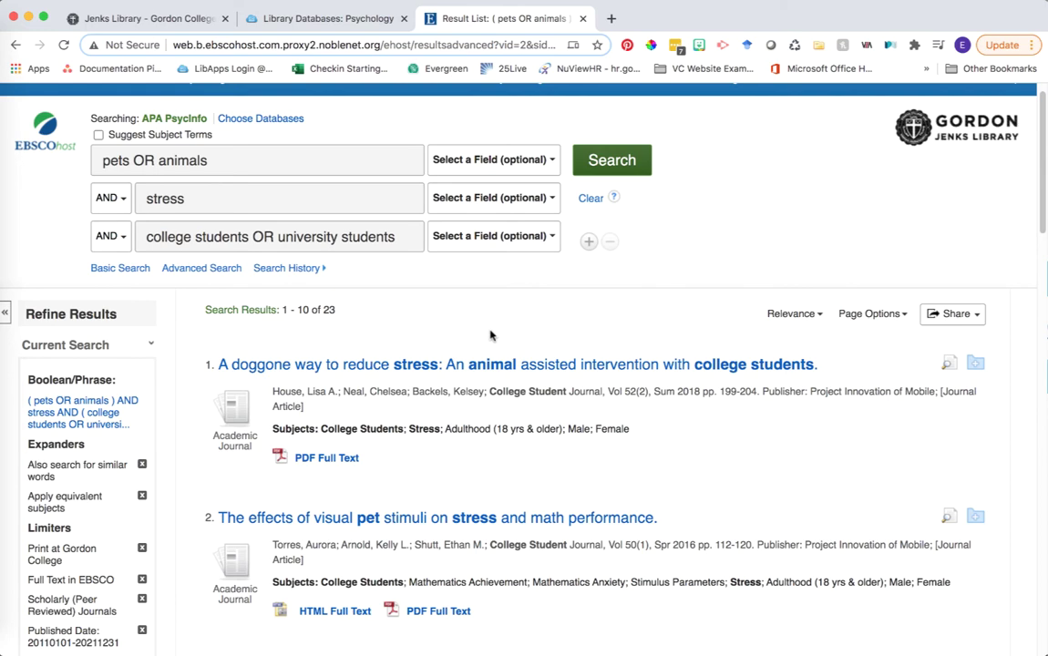
scroll(665, 277, down, 2)
scroll(665, 277, down, 6)
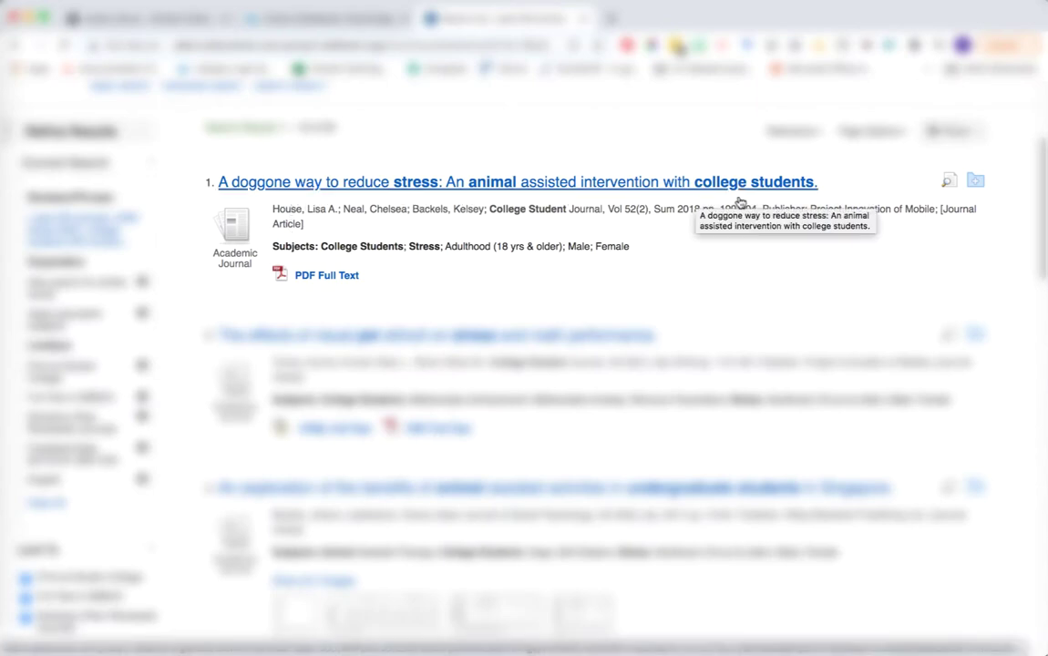
scroll(702, 325, down, 2)
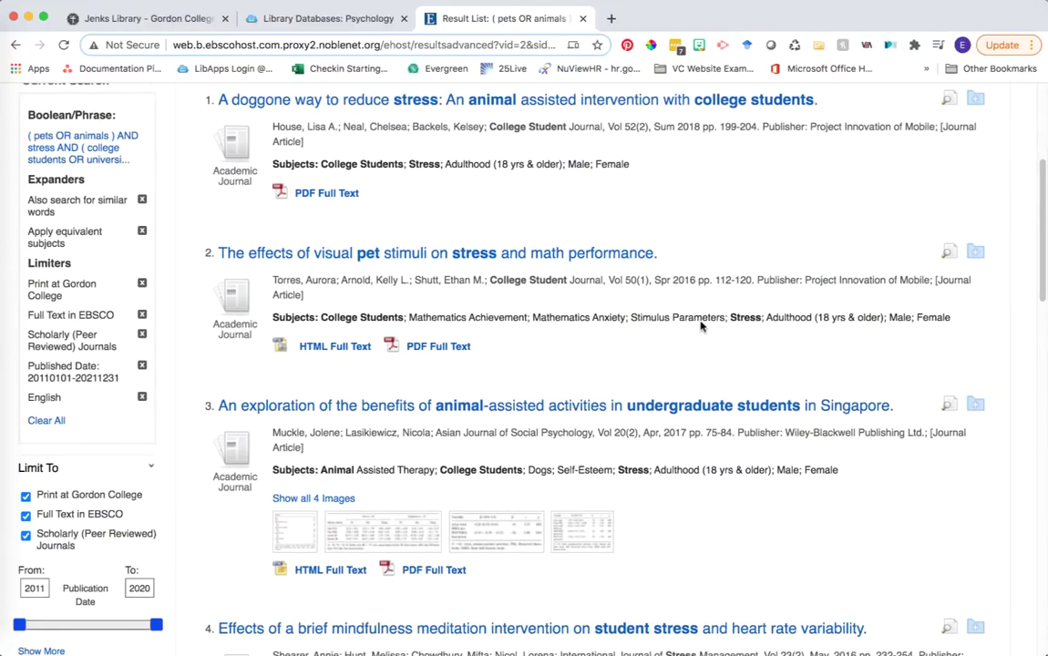
scroll(745, 315, up, 4)
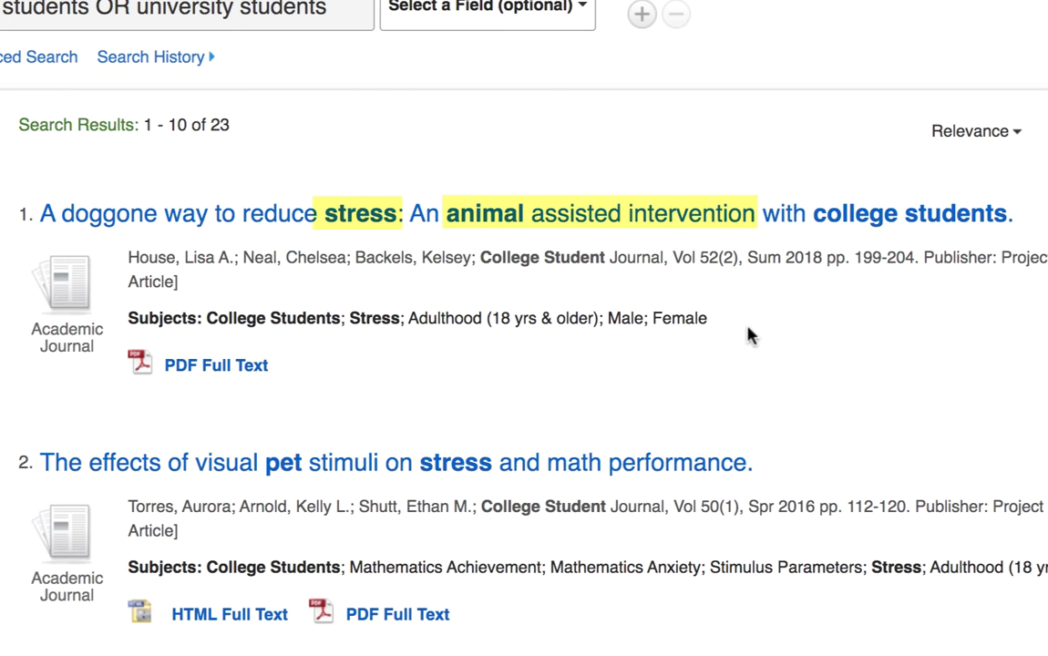
drag(751, 334, 121, 319)
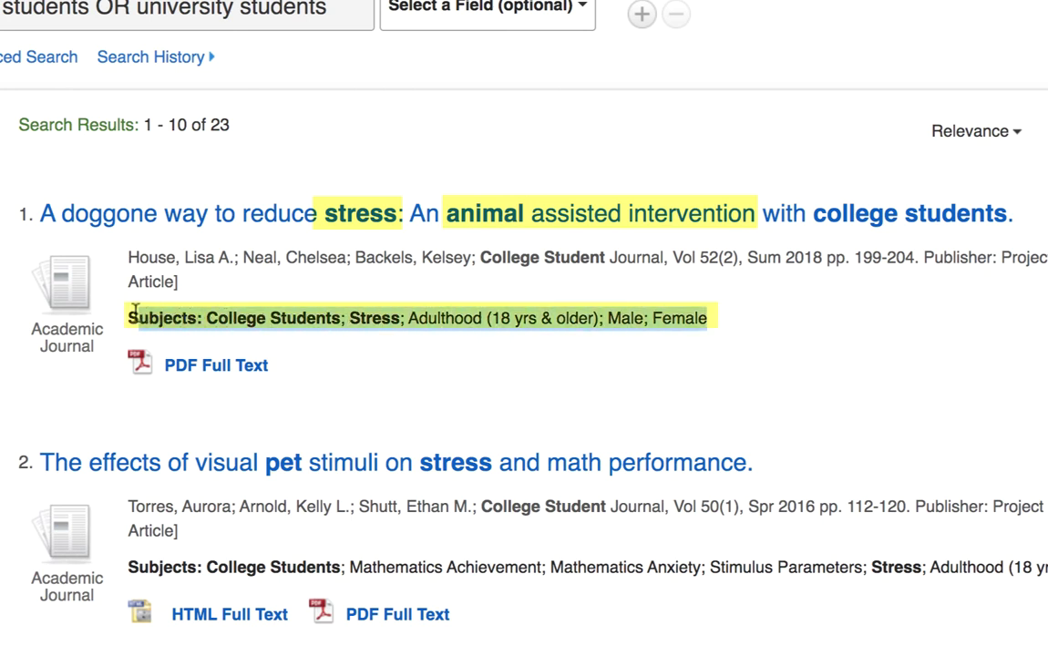
click(837, 361)
scroll(479, 286, up, 2)
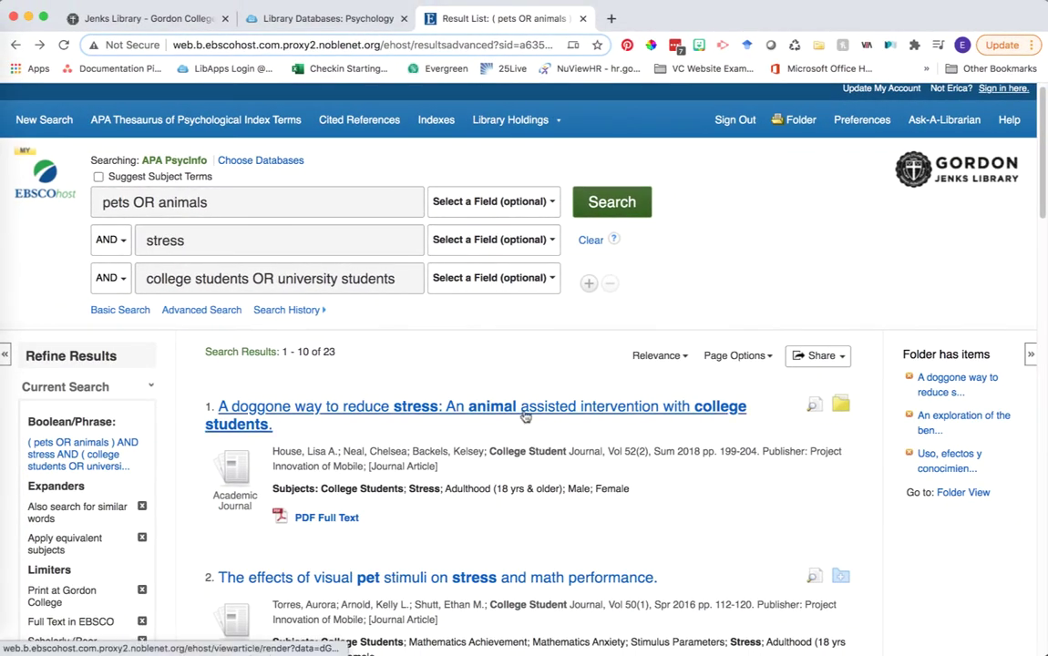
Step: Open the 'A doggone way to reduce stress' record and scroll down to its abstract
click(525, 415)
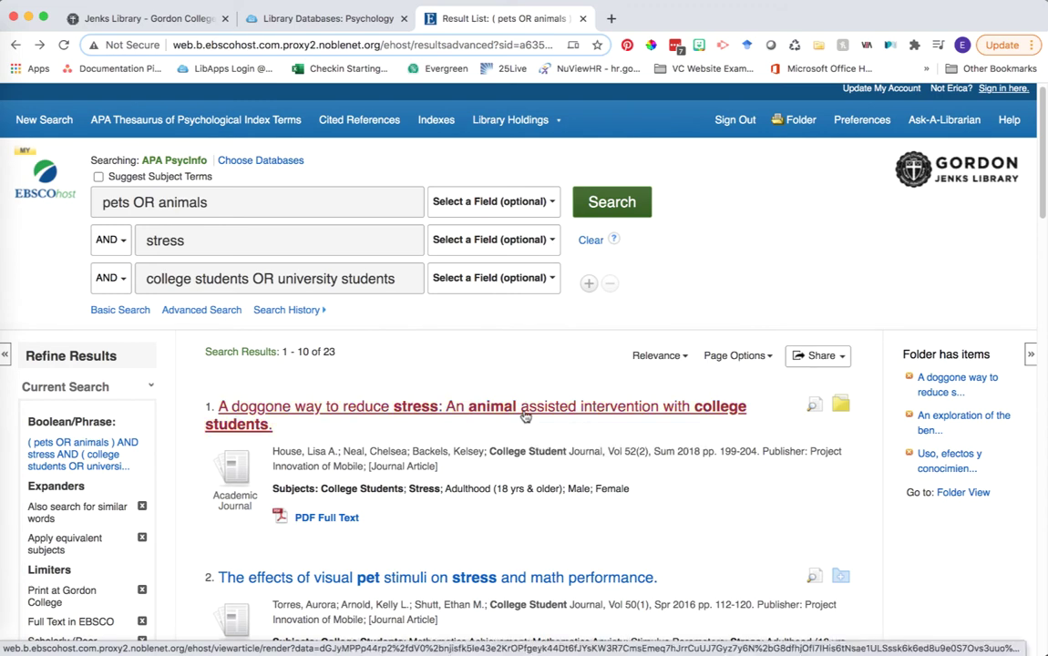
scroll(679, 312, down, 2)
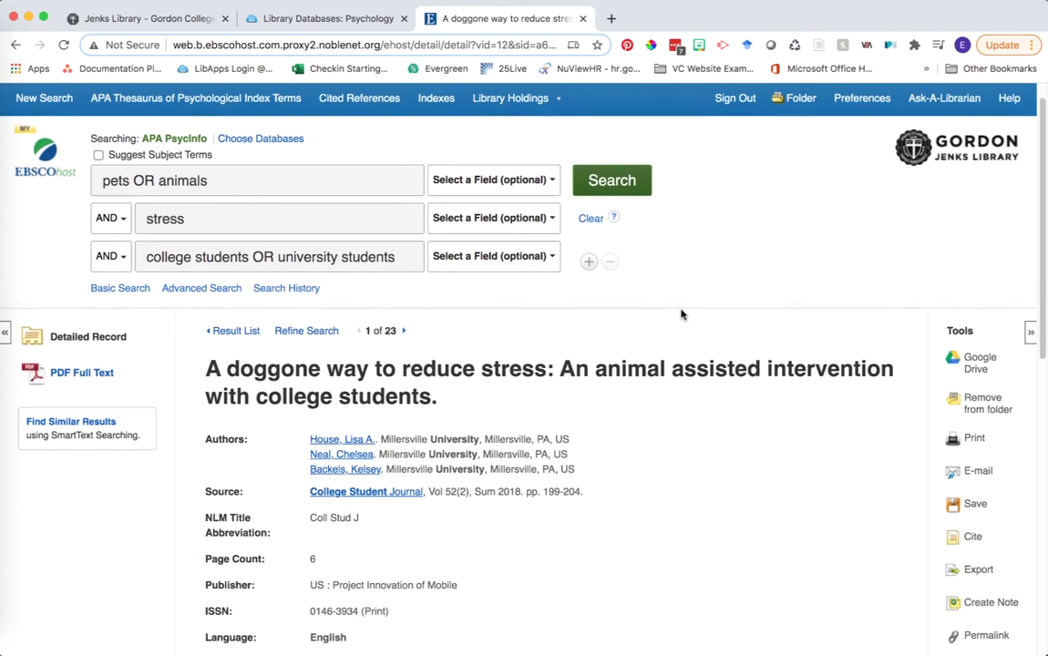
scroll(675, 368, down, 2)
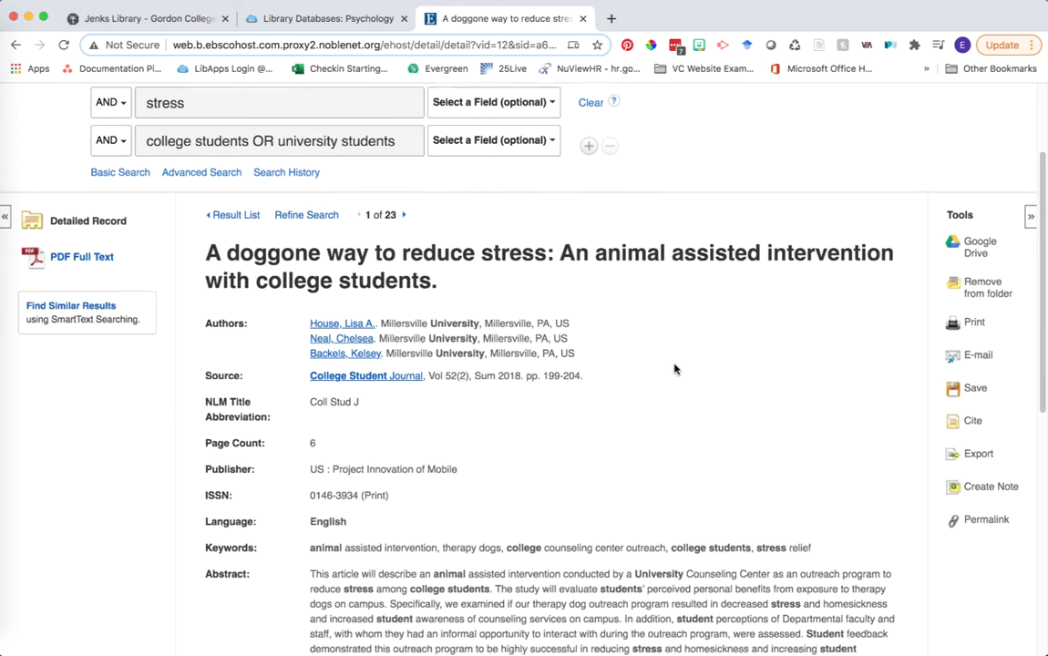
scroll(675, 369, down, 1)
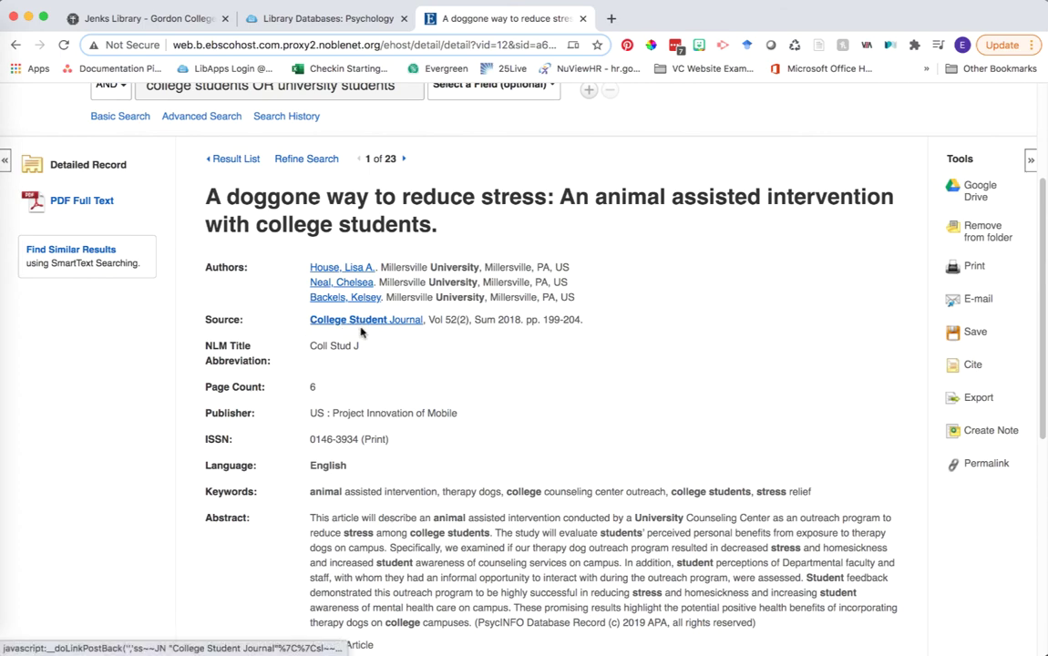
scroll(411, 342, down, 2)
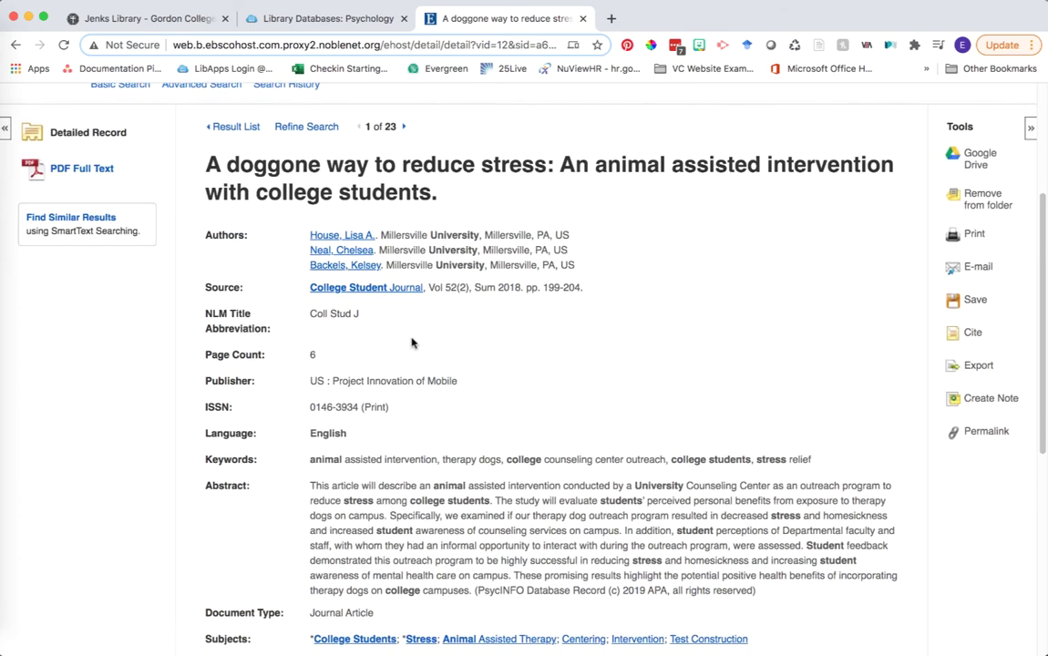
scroll(411, 342, down, 5)
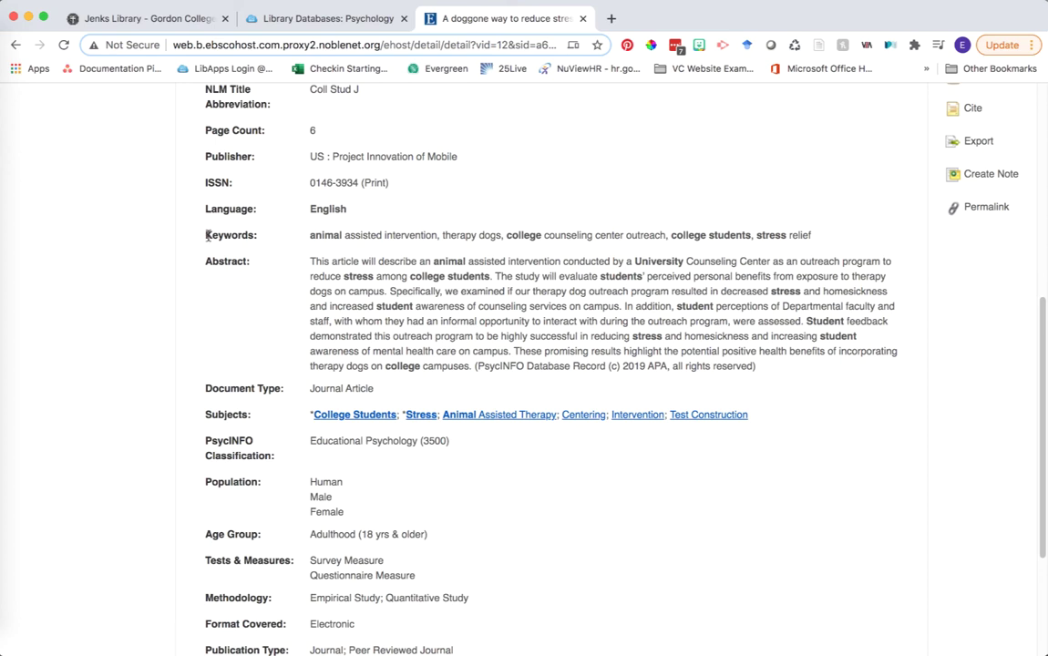
Step: Highlight the record's keywords and abstract paragraph, then scroll through the remaining details
drag(208, 235, 259, 235)
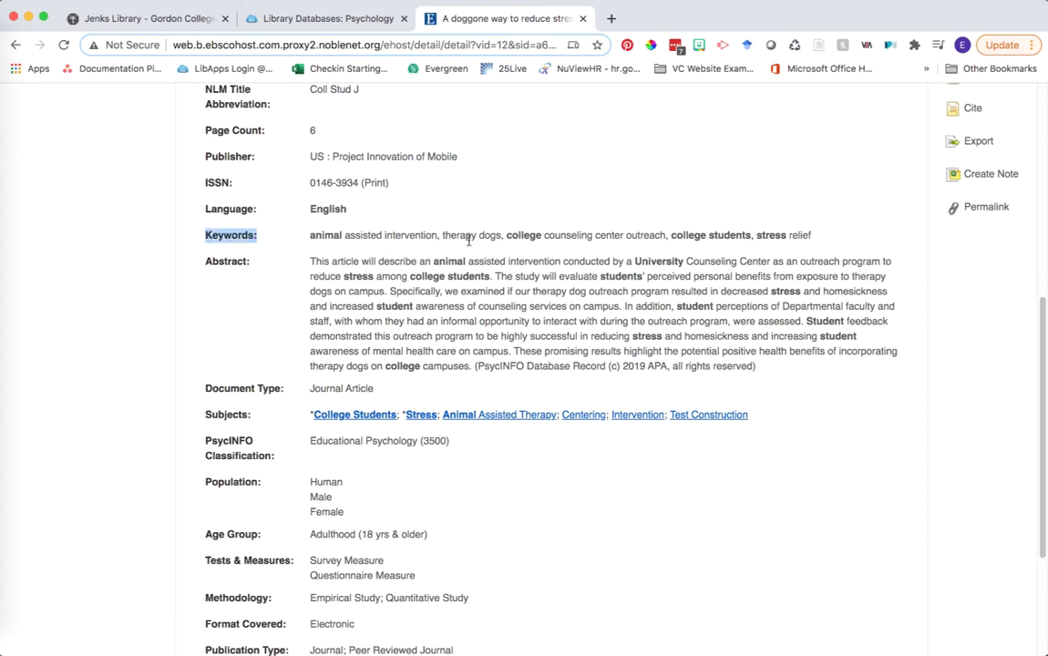
click(309, 260)
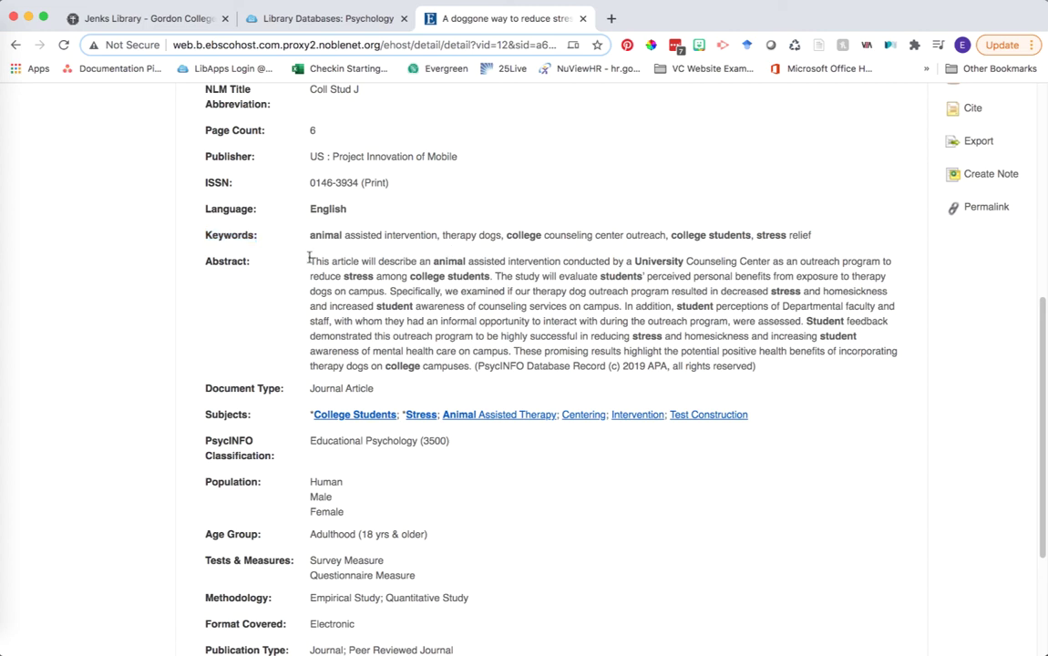
drag(309, 260, 780, 376)
click(768, 379)
scroll(776, 402, down, 3)
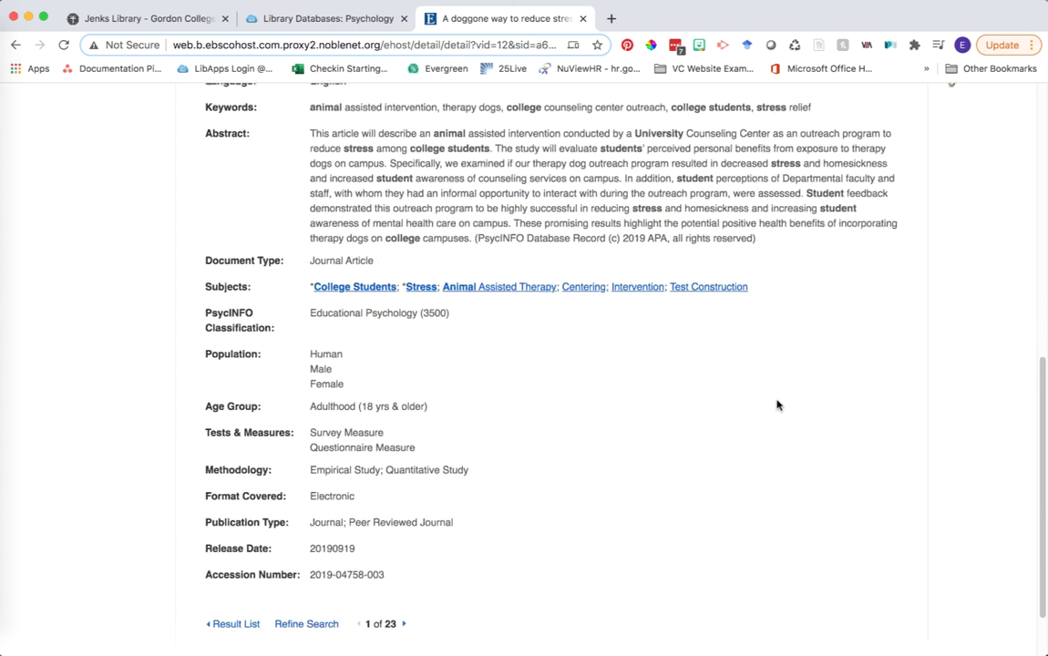
scroll(777, 405, down, 2)
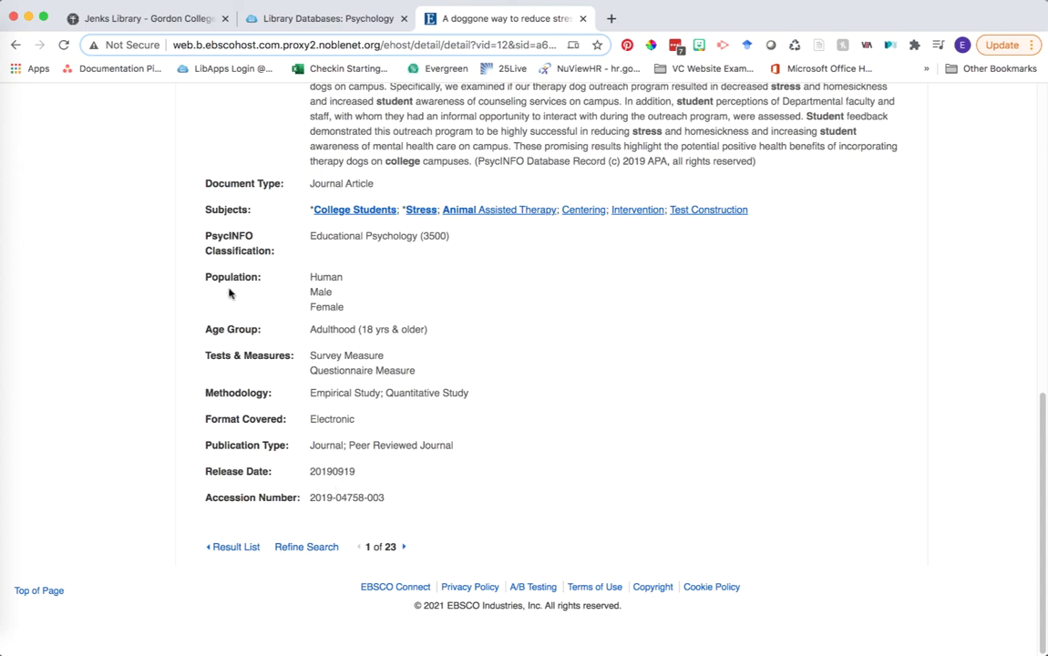
scroll(143, 351, up, 15)
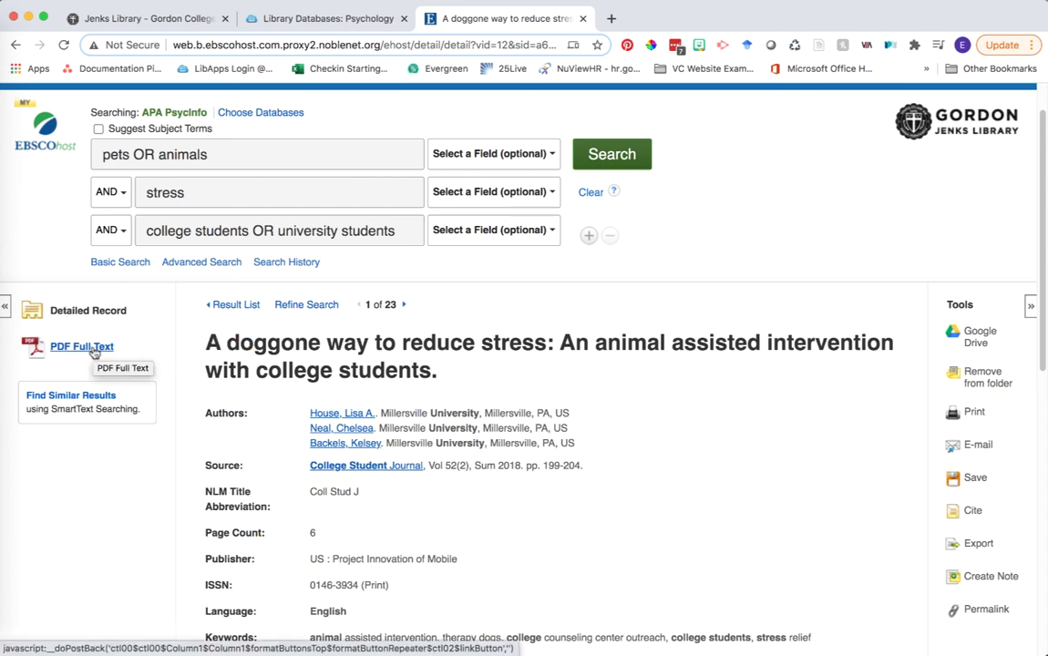
Step: Open the article's 7-page PDF full text and scroll through its first page
click(91, 348)
scroll(753, 424, down, 5)
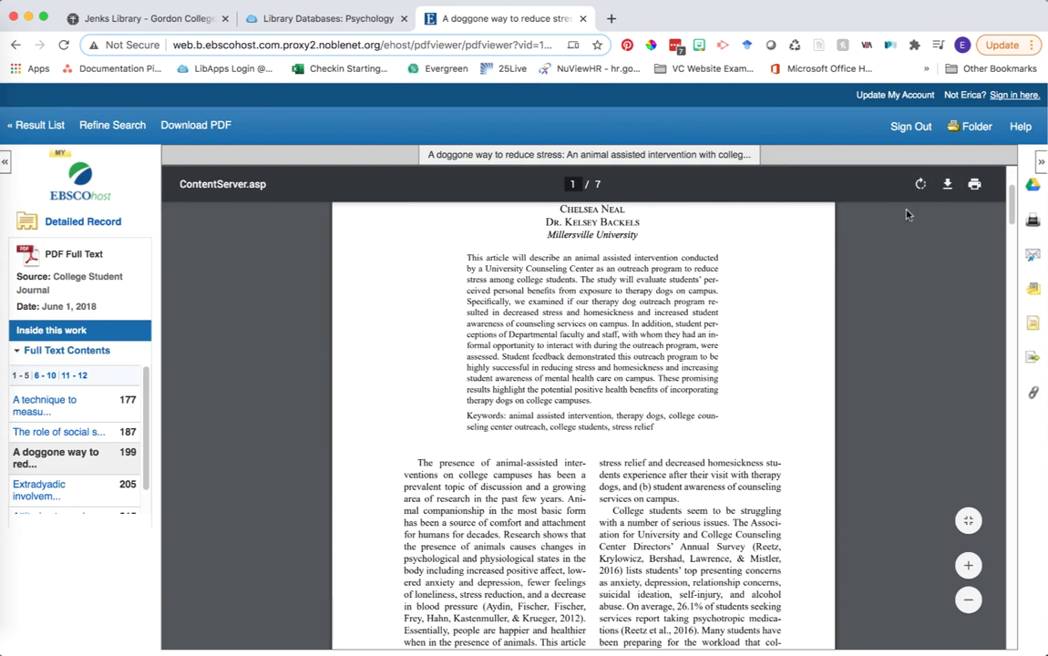
scroll(804, 428, down, 10)
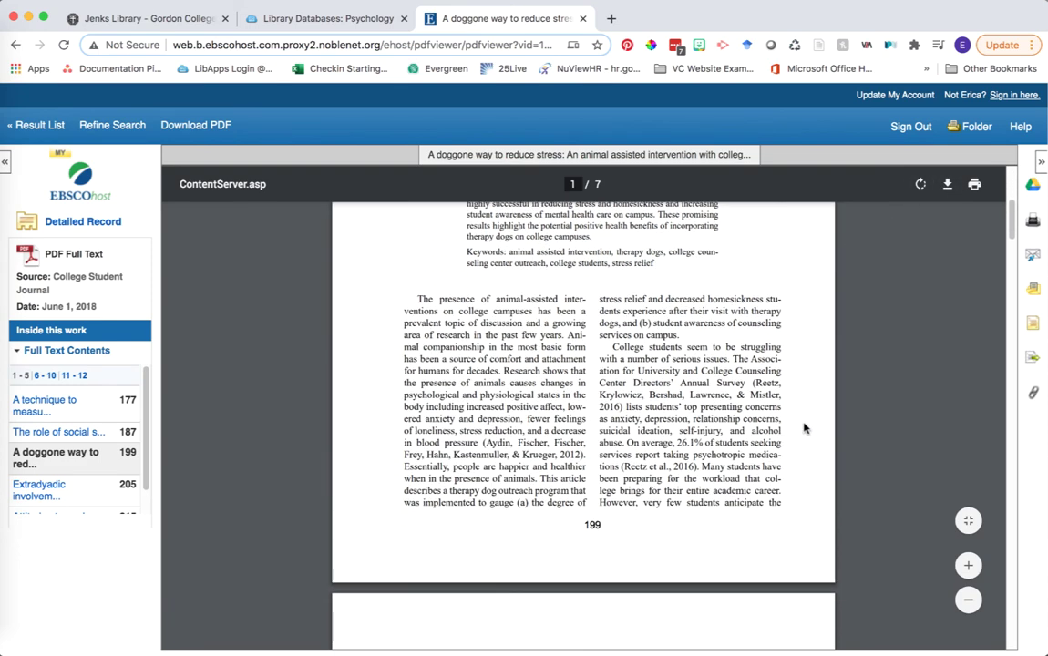